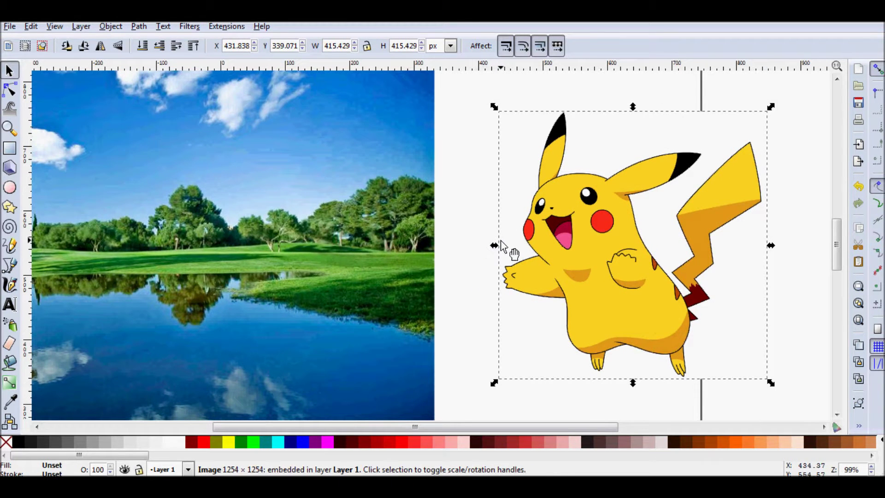
drag(475, 229, 503, 224)
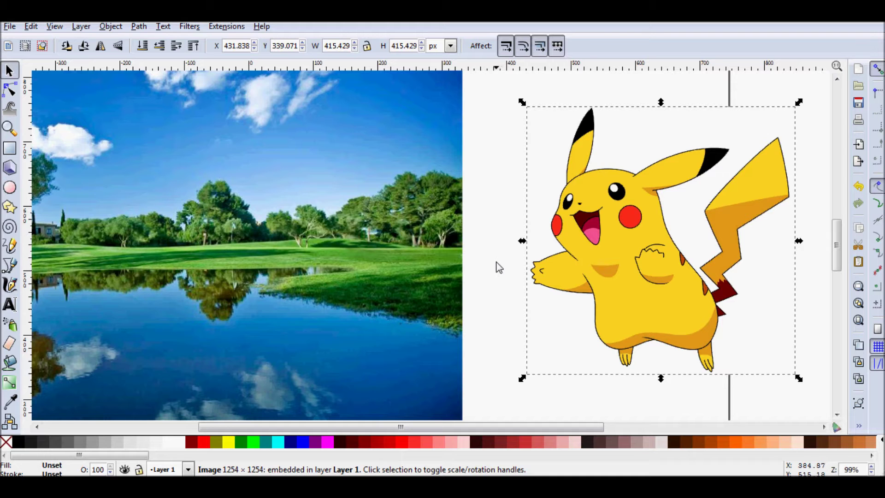
drag(497, 261, 498, 264)
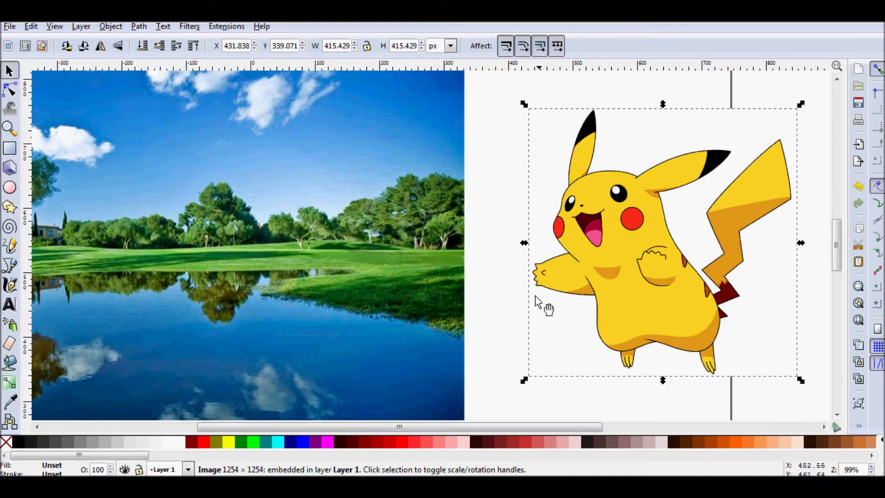
scroll(535, 296, left, 10)
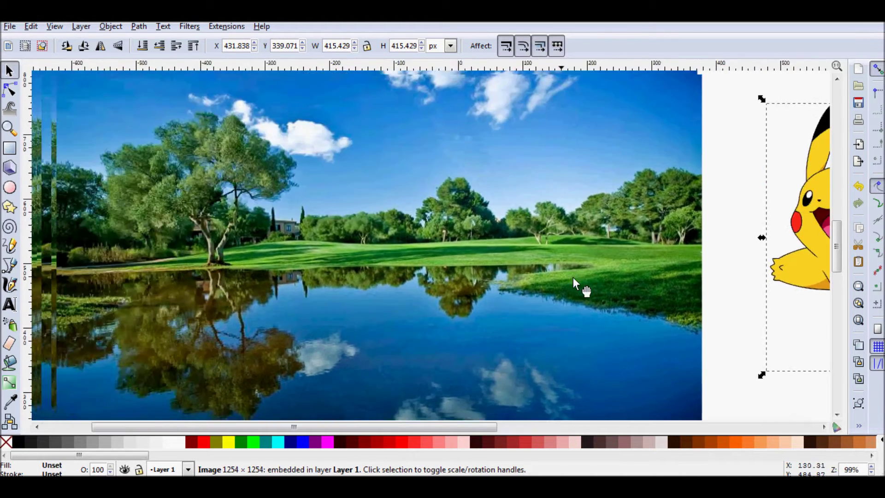
drag(574, 277, 294, 262)
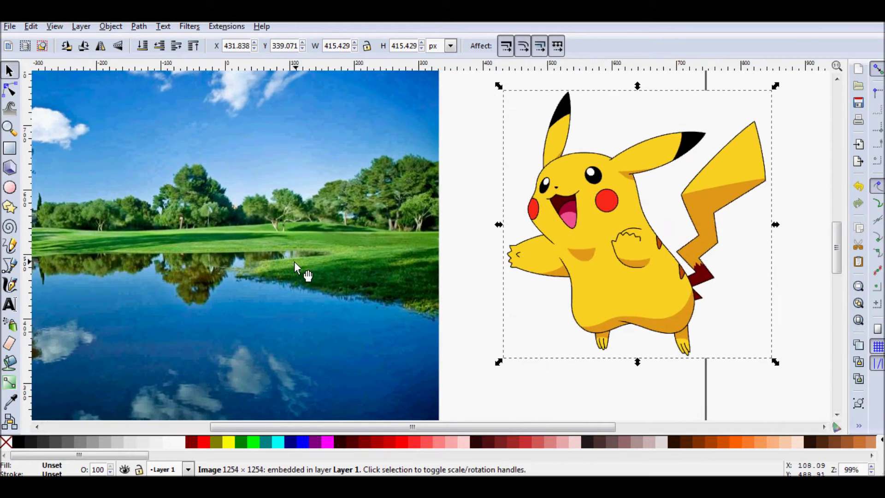
drag(369, 273, 415, 286)
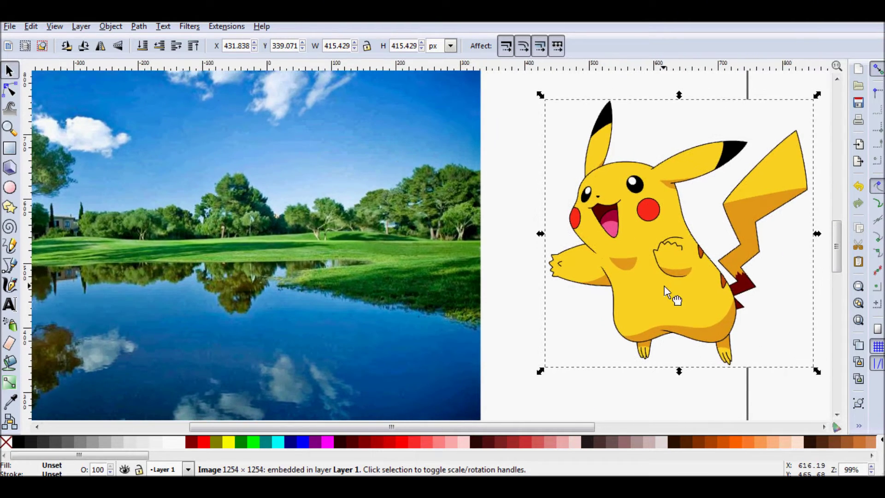
Move the Pikachu image from the blank area onto the landscape photo, over its right half
drag(663, 289, 630, 288)
scroll(479, 266, left, 1)
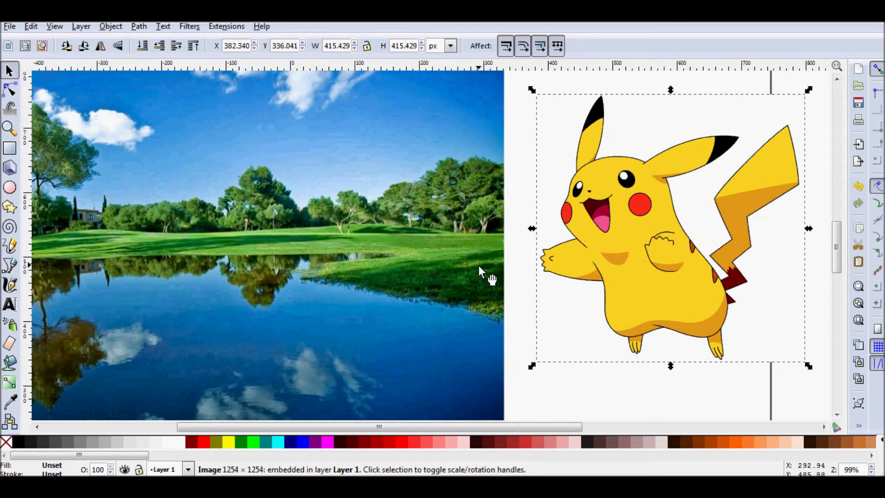
drag(508, 270, 505, 273)
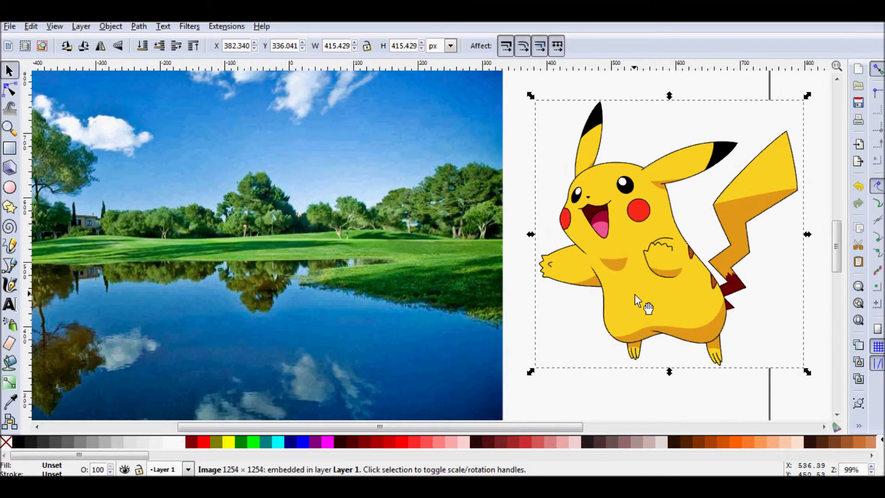
drag(637, 289, 315, 281)
drag(470, 282, 567, 277)
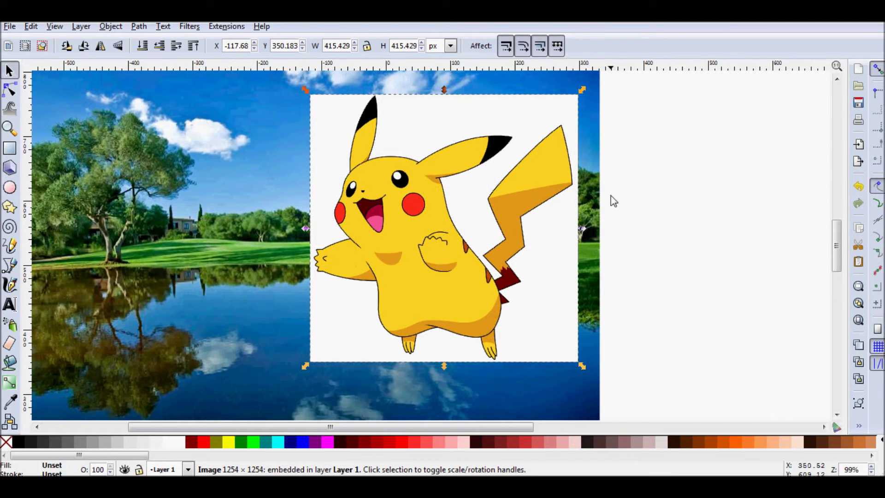
drag(609, 152, 654, 153)
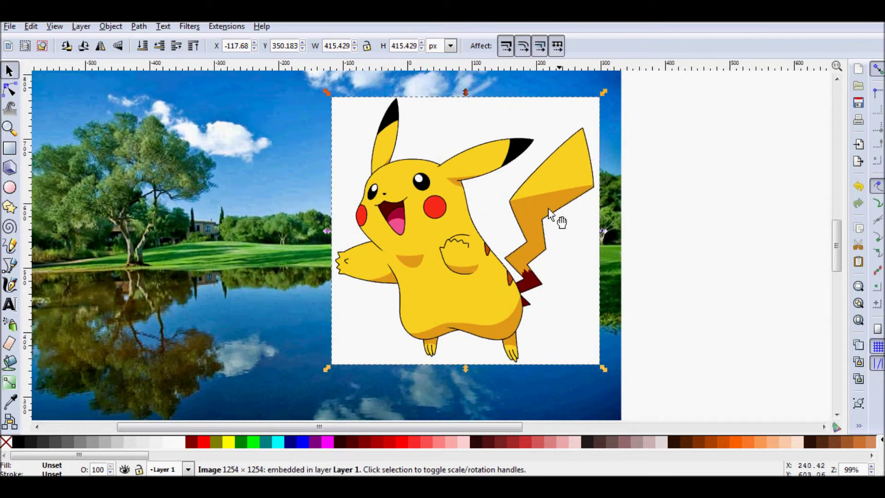
drag(487, 225, 458, 245)
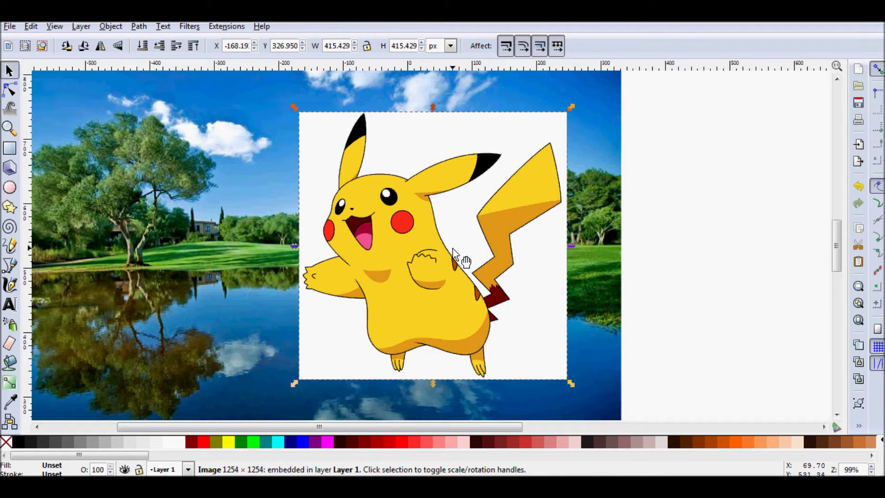
scroll(536, 230, left, 1)
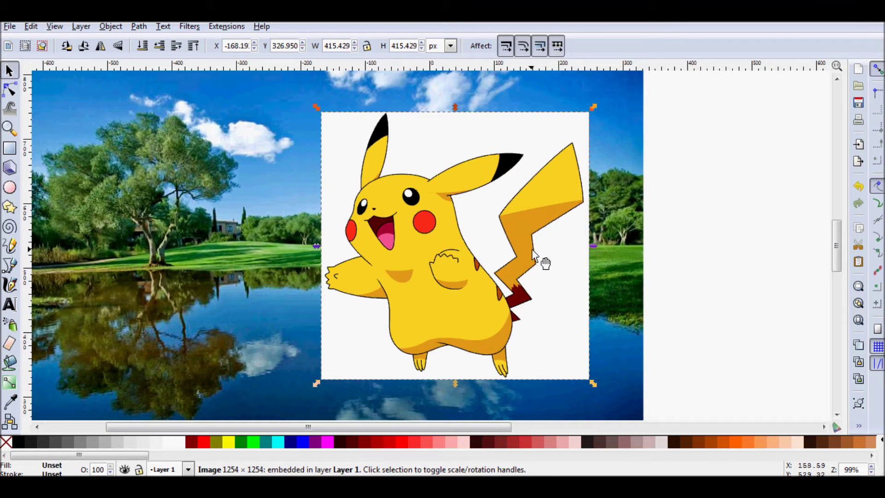
scroll(666, 260, left, 1)
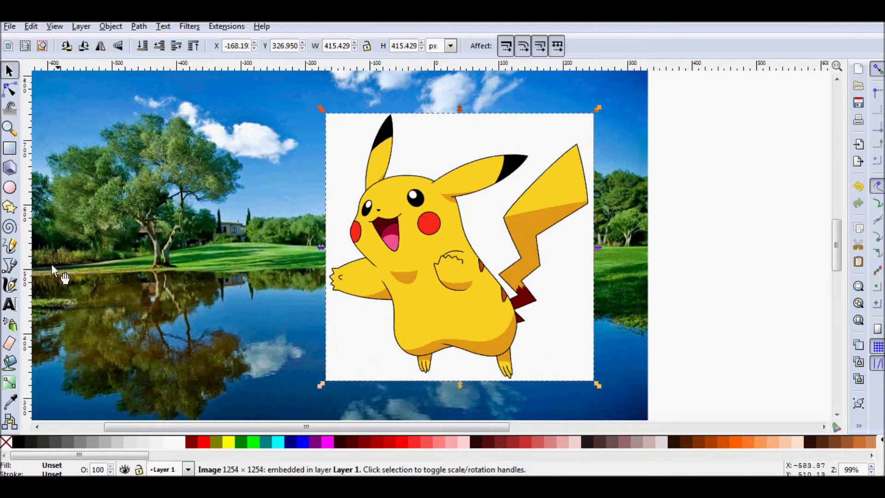
Try to outline the lower part of Pikachu's body with a closed Bezier path of straight segments, and undo it
click(10, 265)
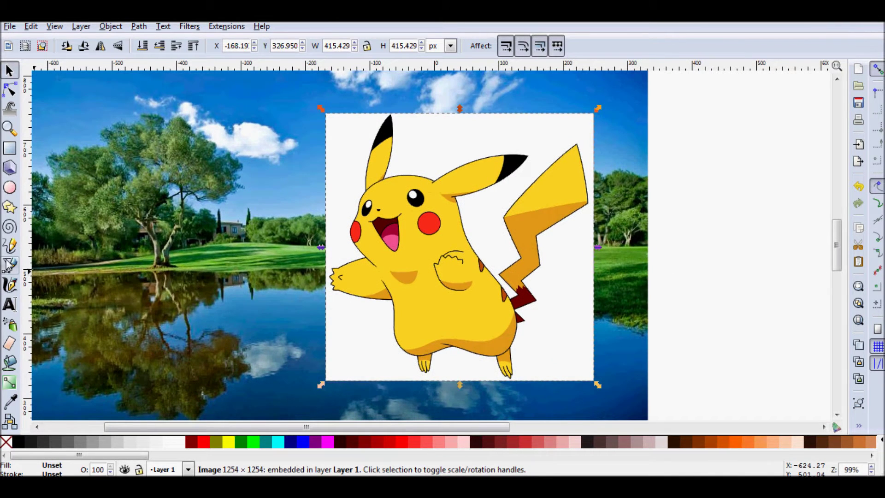
click(393, 300)
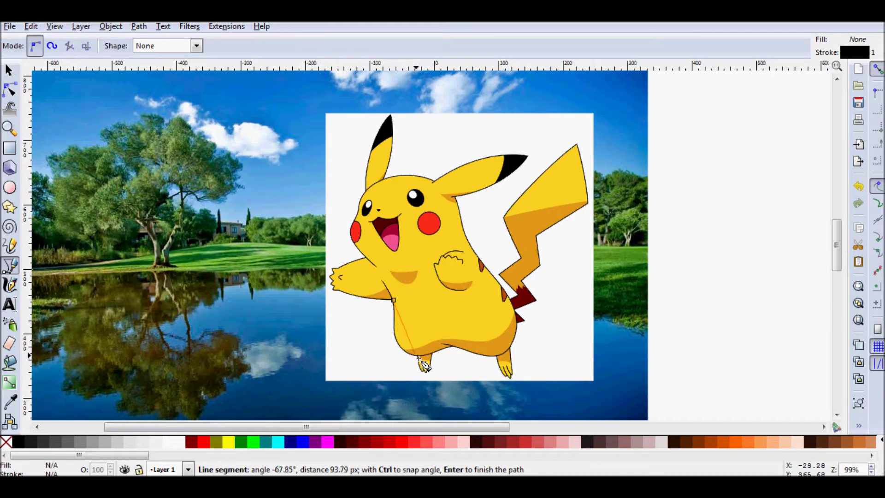
click(416, 354)
click(436, 358)
click(468, 351)
click(493, 351)
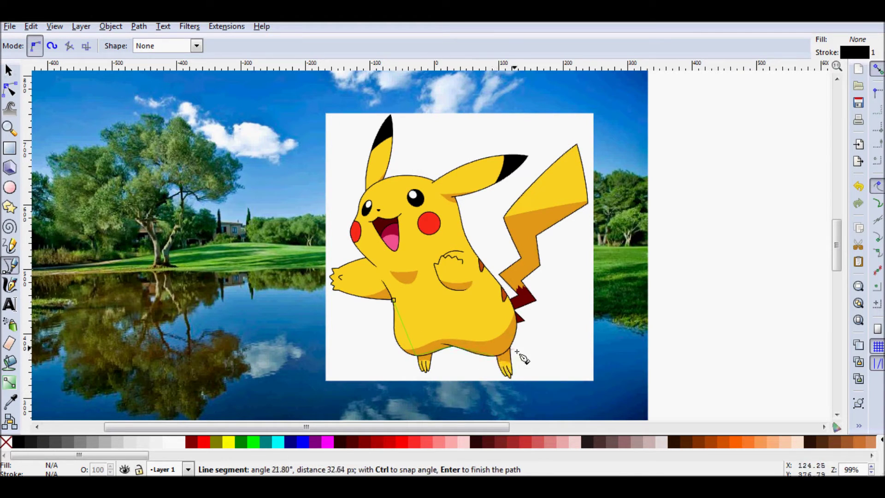
click(513, 345)
click(393, 301)
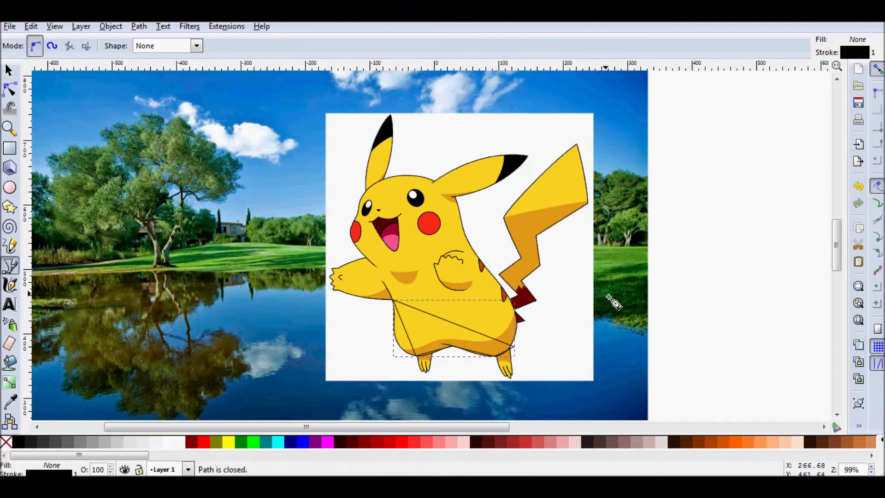
key(ctrl+z)
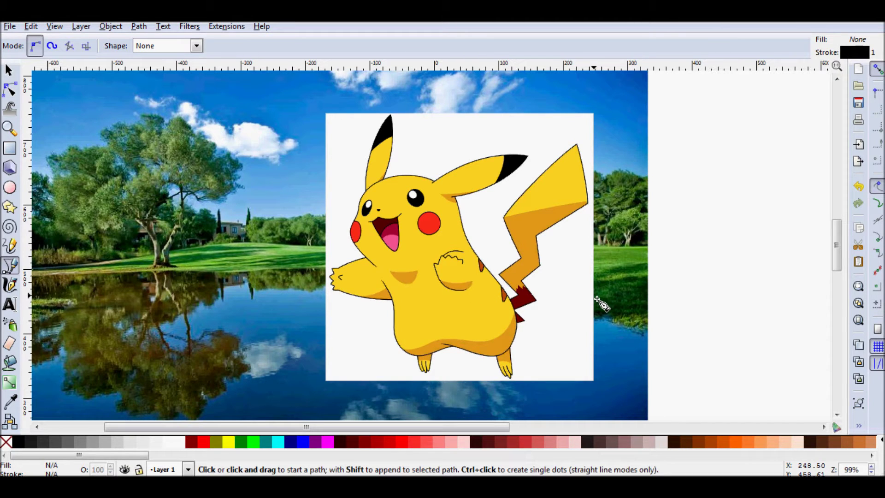
Examine the contours of Pikachu's body, face, arms and tail at about twice the current magnification
drag(466, 300, 506, 290)
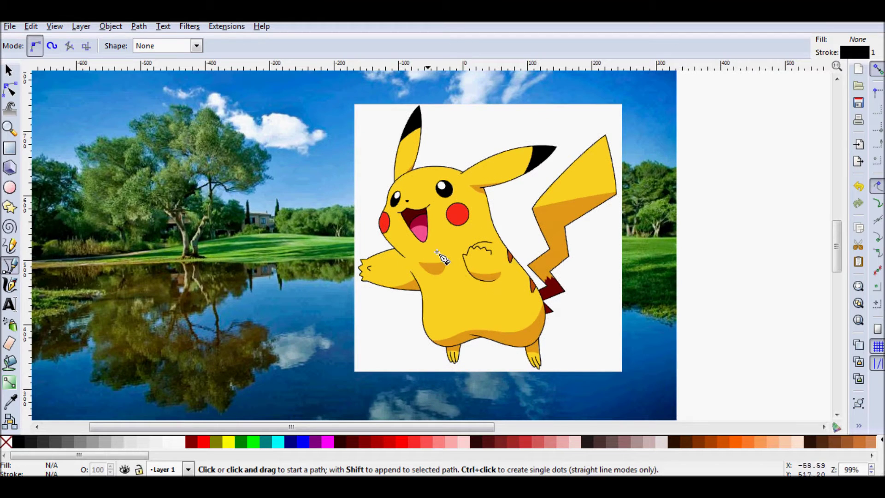
scroll(440, 261, right, 1)
scroll(440, 260, up, 1)
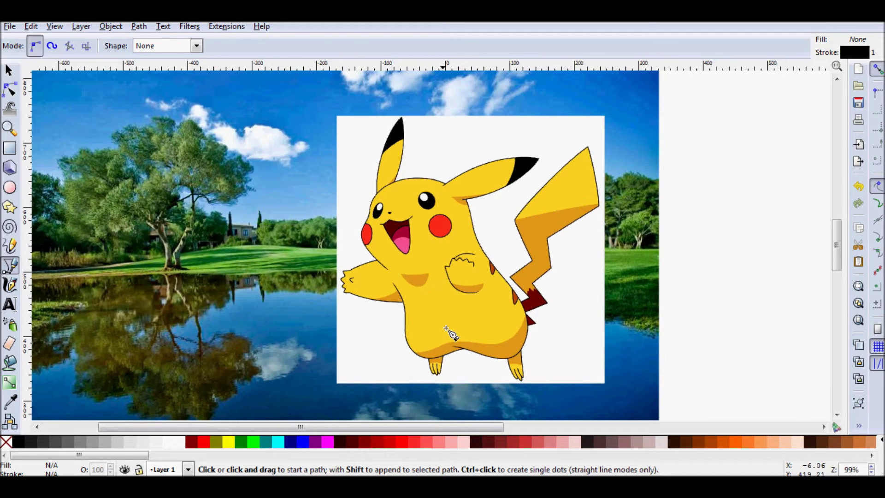
scroll(461, 341, up, 2)
scroll(480, 323, down, 1)
scroll(484, 300, up, 1)
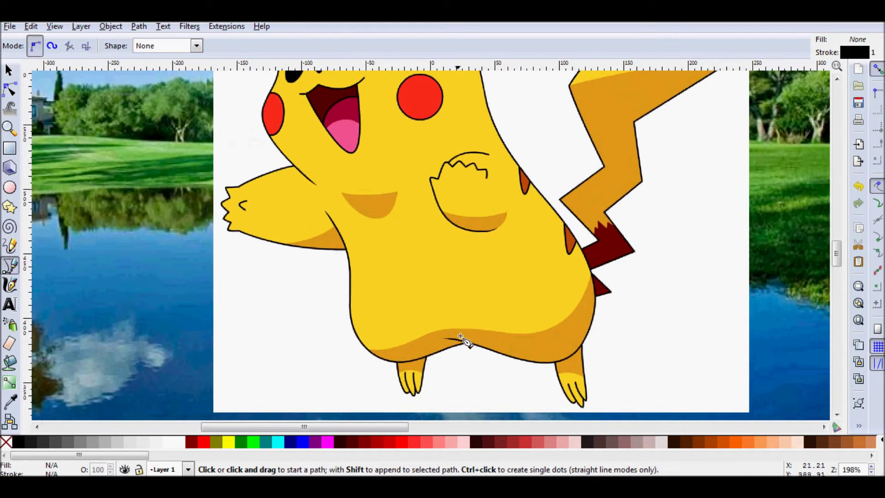
scroll(458, 302, up, 3)
scroll(458, 303, left, 1)
scroll(443, 261, up, 2)
scroll(443, 261, left, 1)
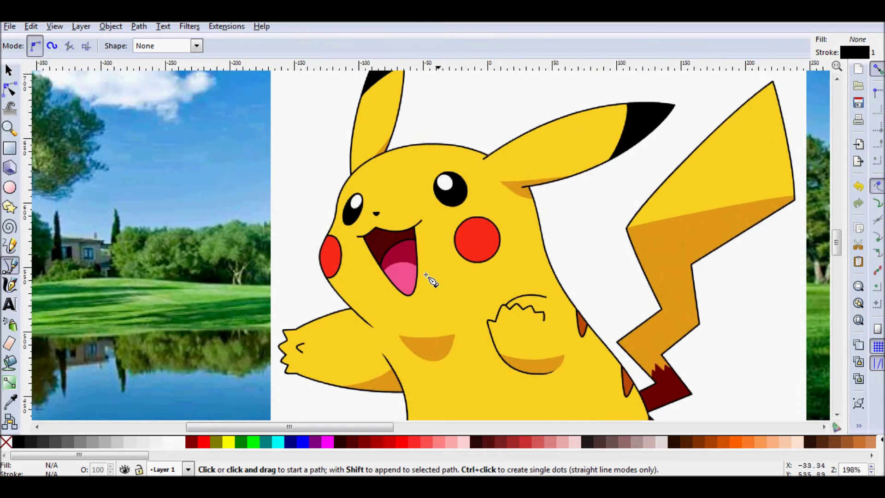
scroll(433, 274, up, 2)
scroll(415, 285, up, 2)
scroll(392, 299, right, 3)
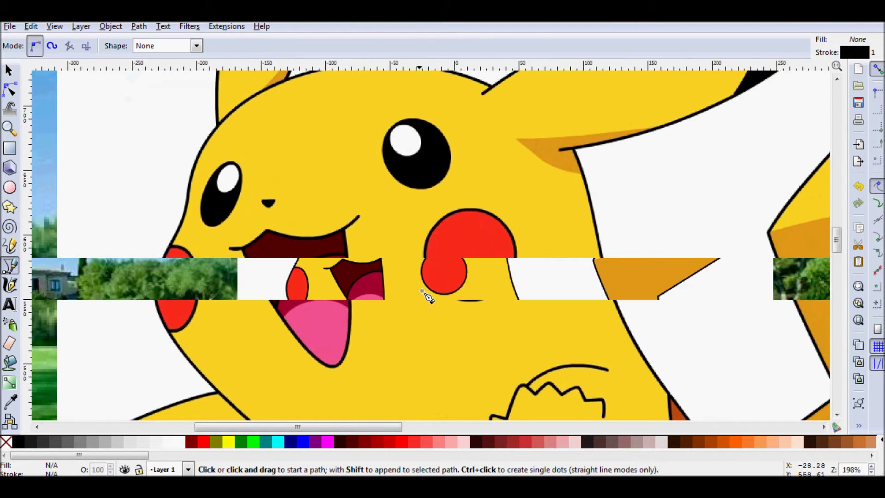
scroll(424, 296, down, 2)
scroll(507, 304, left, 3)
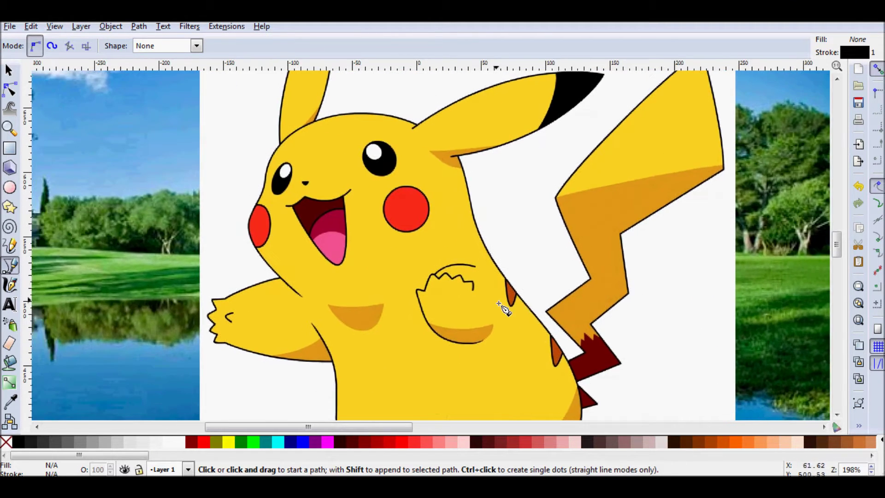
scroll(562, 282, down, 2)
scroll(576, 287, left, 1)
scroll(576, 300, up, 2)
scroll(576, 300, left, 1)
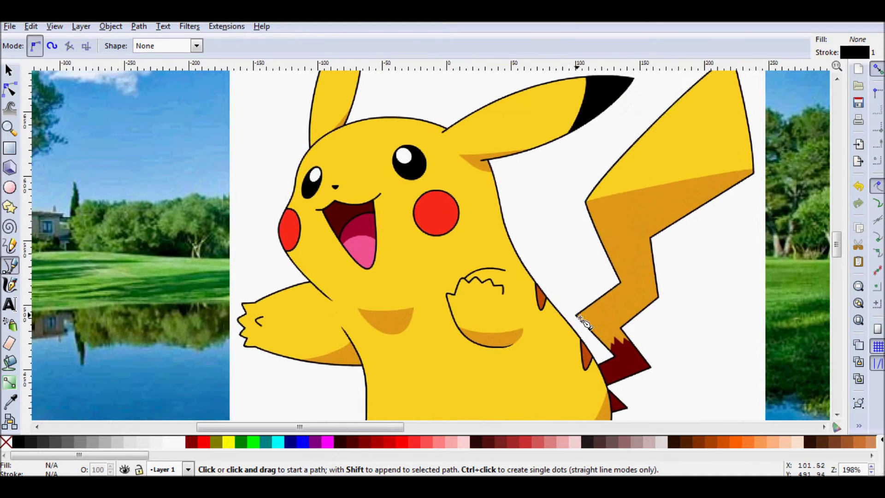
scroll(461, 339, up, 1)
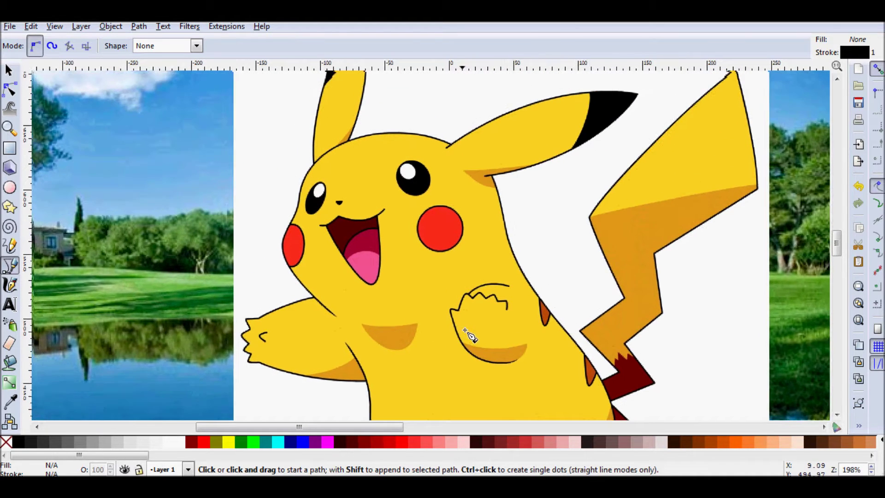
scroll(480, 300, right, 2)
scroll(452, 292, down, 2)
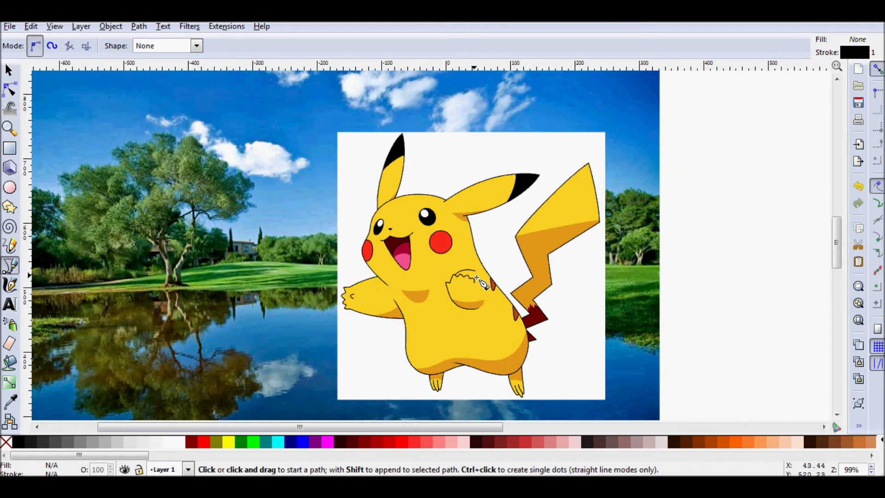
Select the Pikachu image and shift it slightly on the landscape photo to about X -179.3, Y 337.05 px
click(9, 70)
scroll(449, 218, right, 2)
mouse_move(424, 249)
mouse_down()
mouse_move(473, 245)
mouse_move(483, 235)
mouse_move(428, 239)
mouse_up()
scroll(507, 234, left, 2)
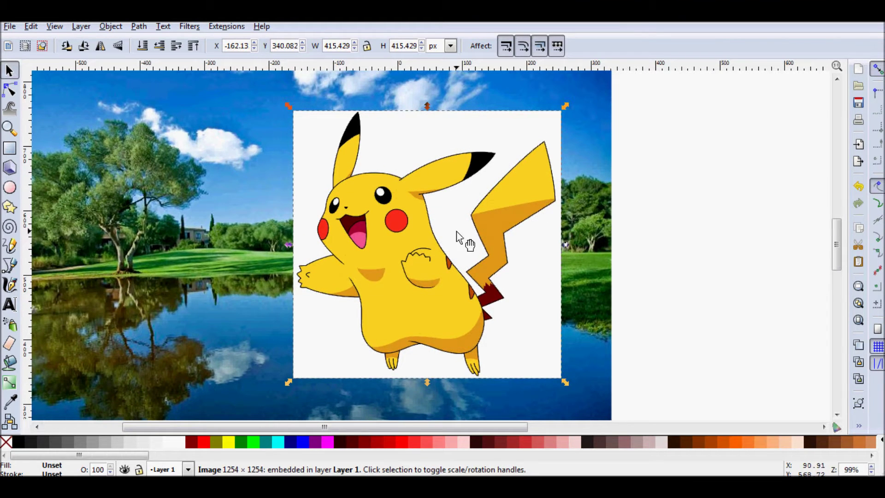
drag(618, 234, 606, 237)
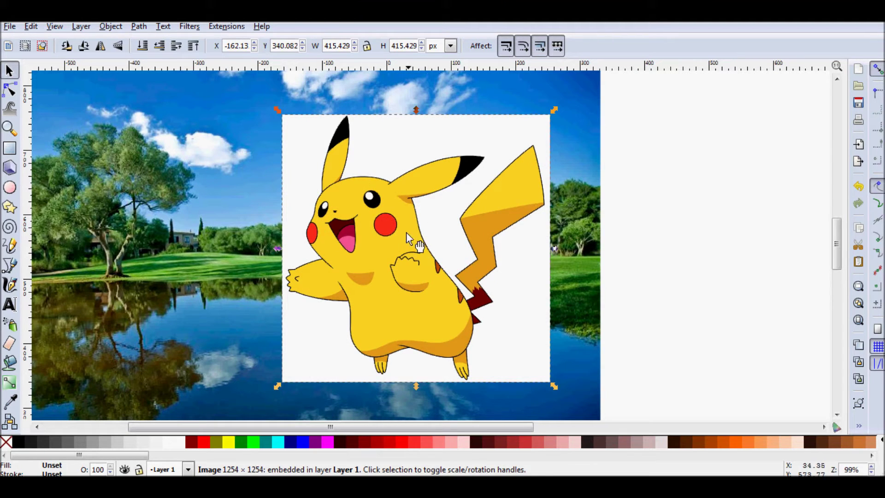
drag(405, 233, 395, 235)
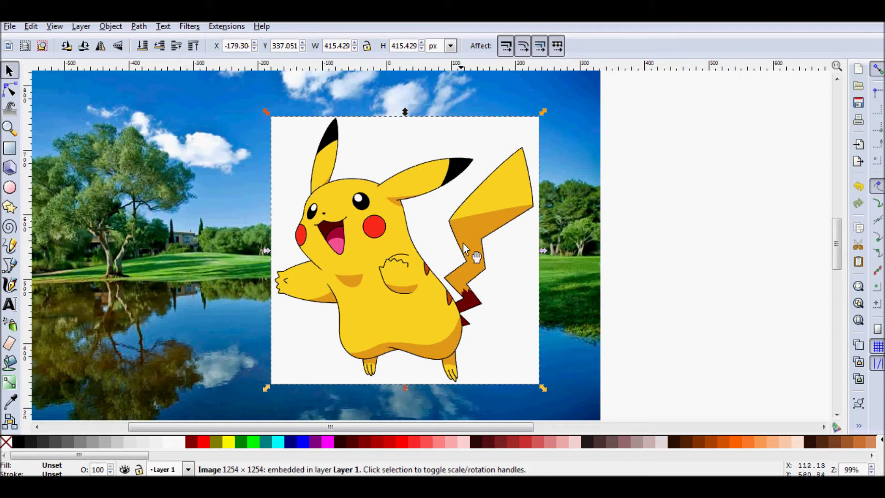
Open Trace Bitmap for the Pikachu image and place the dialog beside the picture, with Remove background enabled
click(138, 26)
click(169, 73)
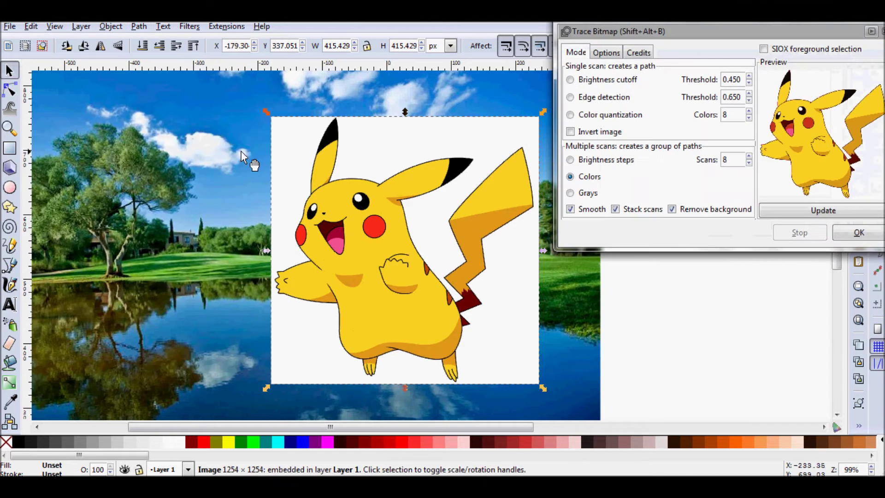
drag(282, 158, 151, 133)
drag(703, 22, 604, 120)
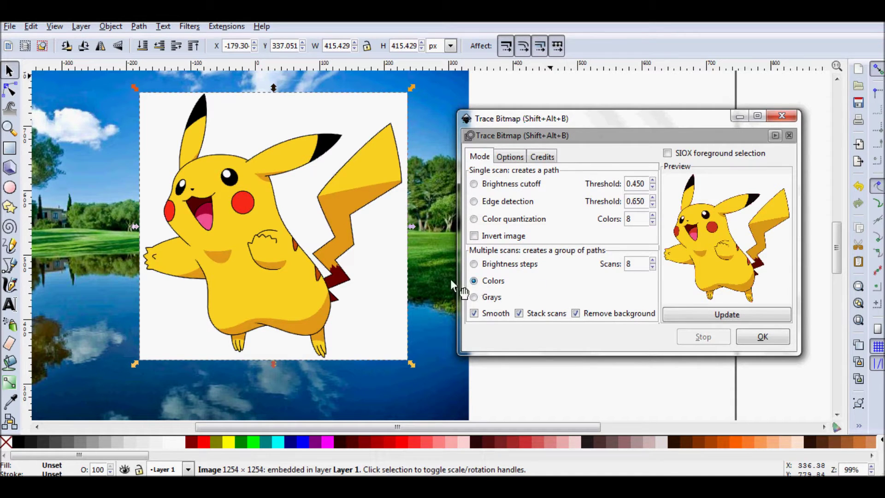
drag(314, 209, 305, 221)
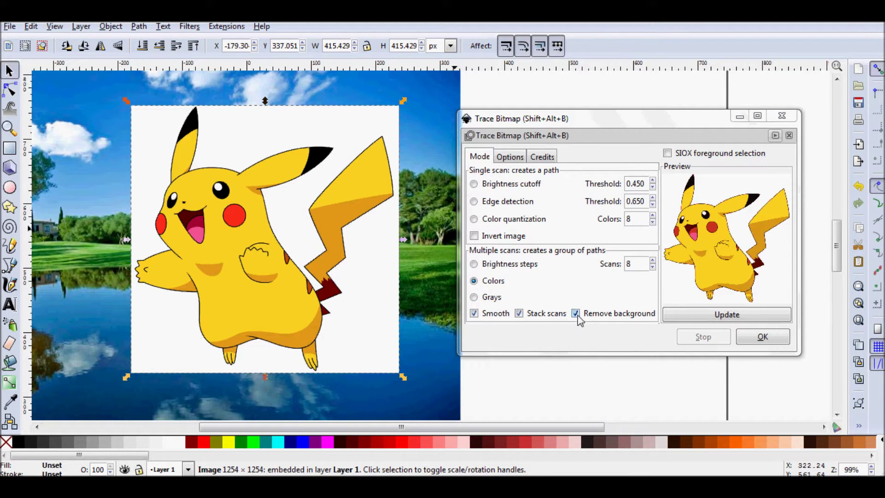
click(609, 314)
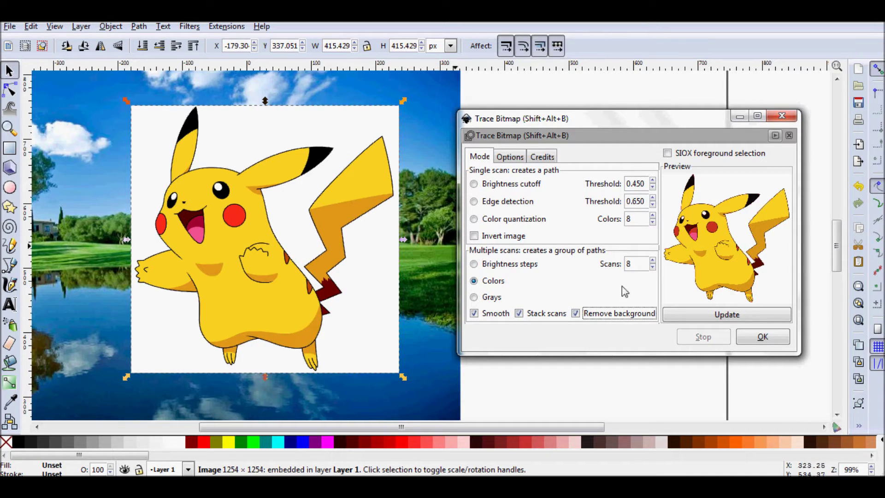
Set the multiple-scan trace to 2 scans and update the preview
double_click(628, 271)
click(652, 267)
click(652, 267)
click(728, 315)
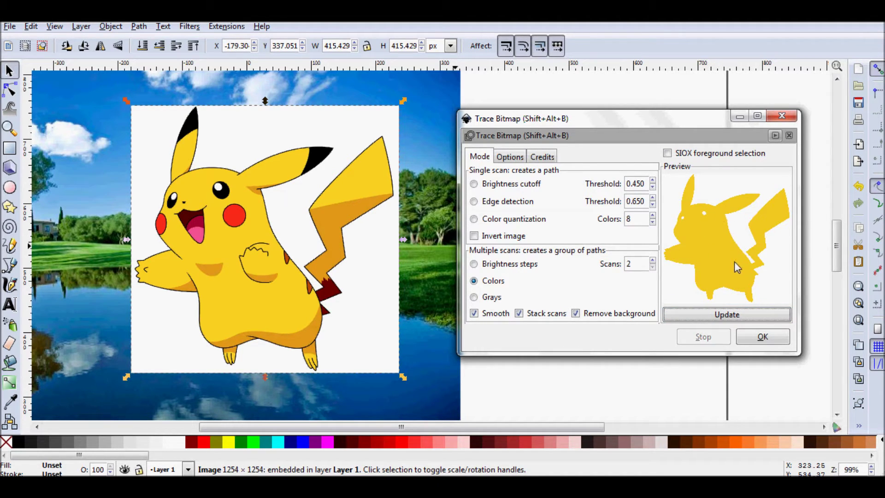
Set the multiple-scan color trace to 8 scans and update the preview
click(652, 261)
click(652, 261)
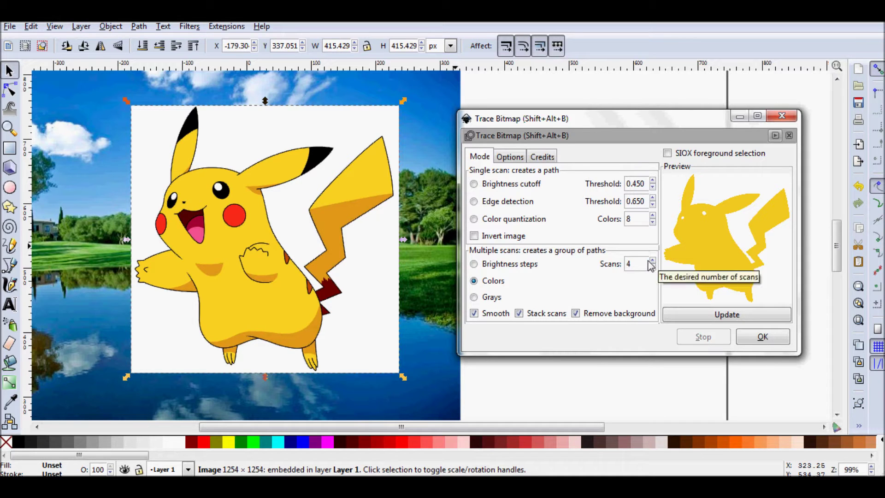
click(652, 261)
click(653, 261)
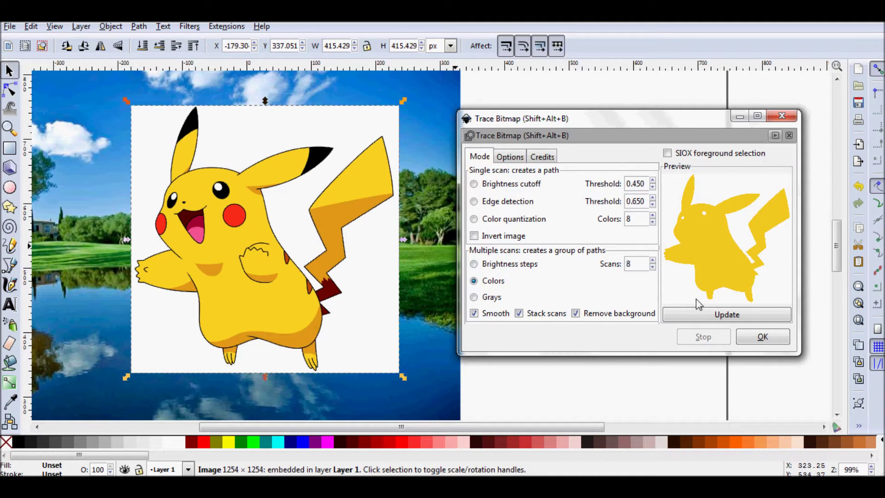
click(703, 317)
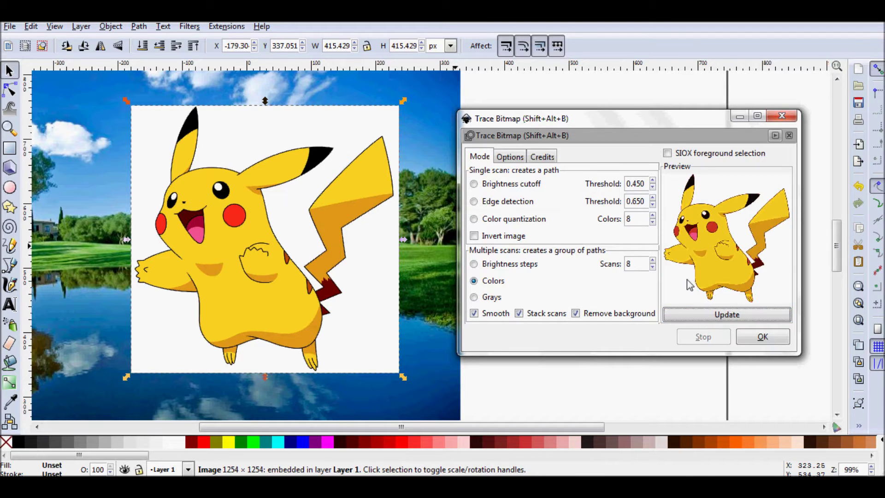
Apply the trace and move the traced Pikachu off the original, over the tree in the photo at about X -621.5, Y 337.3 px
click(758, 341)
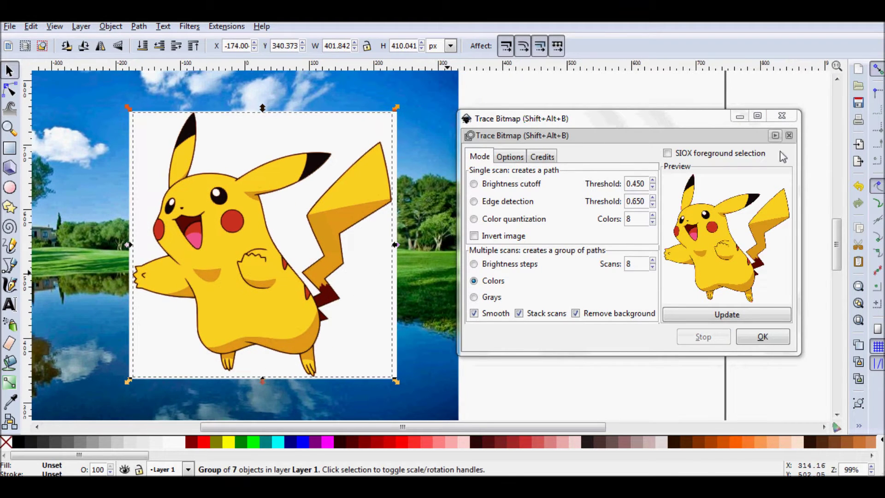
click(781, 115)
mouse_move(539, 243)
mouse_down()
mouse_move(646, 239)
mouse_move(706, 223)
mouse_up()
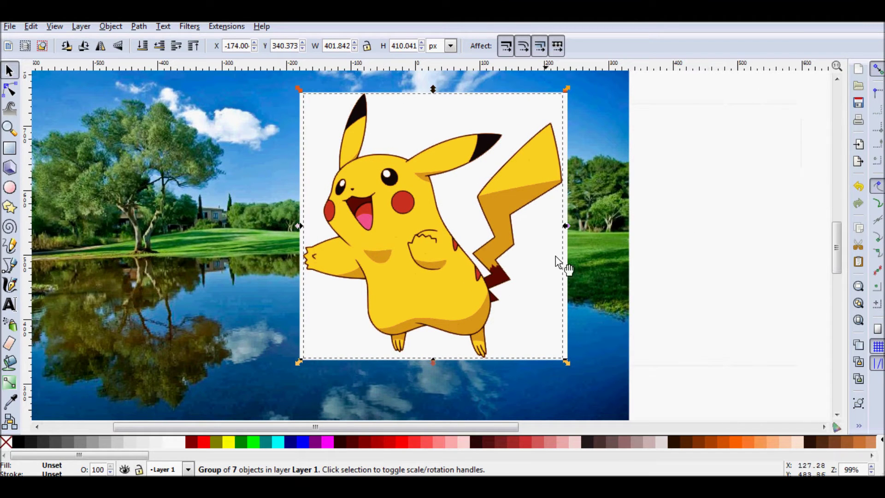
scroll(687, 254, left, 8)
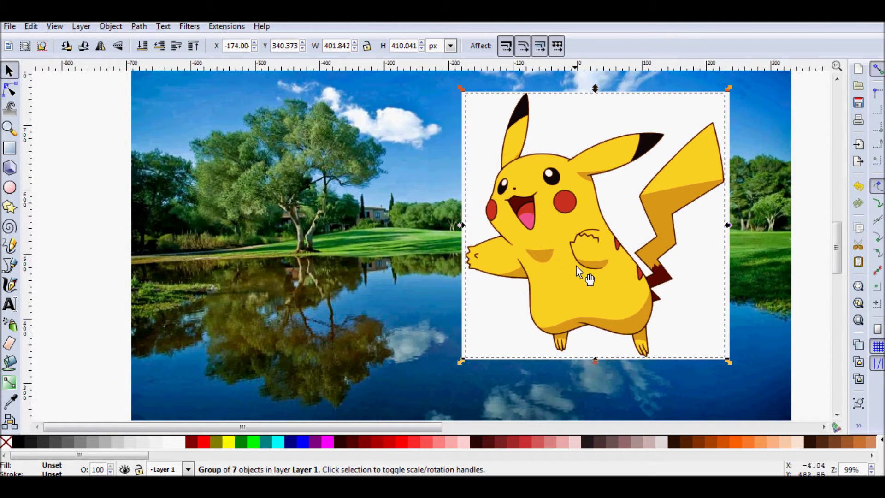
drag(585, 277, 295, 277)
scroll(453, 270, left, 2)
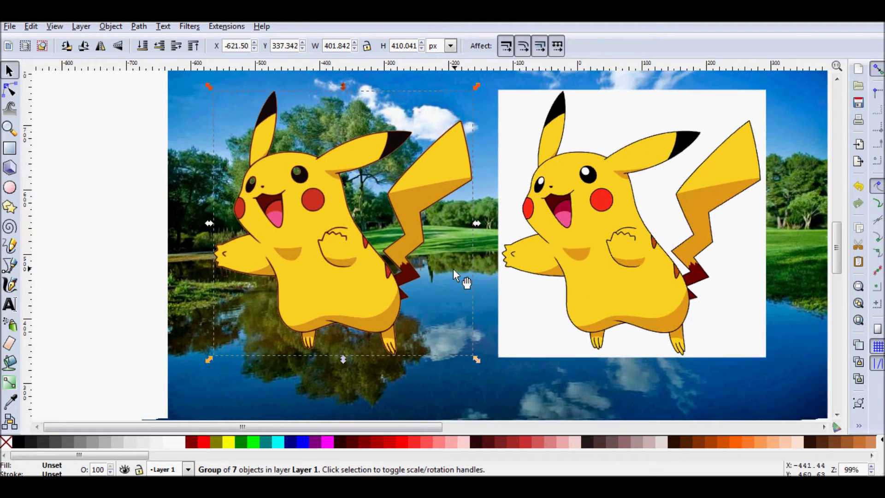
Move the original Pikachu image off the photo to about X 401.5, Y 249.2 px, and the traced Pikachu to about X -178, Y 314.1 px
scroll(647, 237, right, 3)
drag(583, 239, 811, 266)
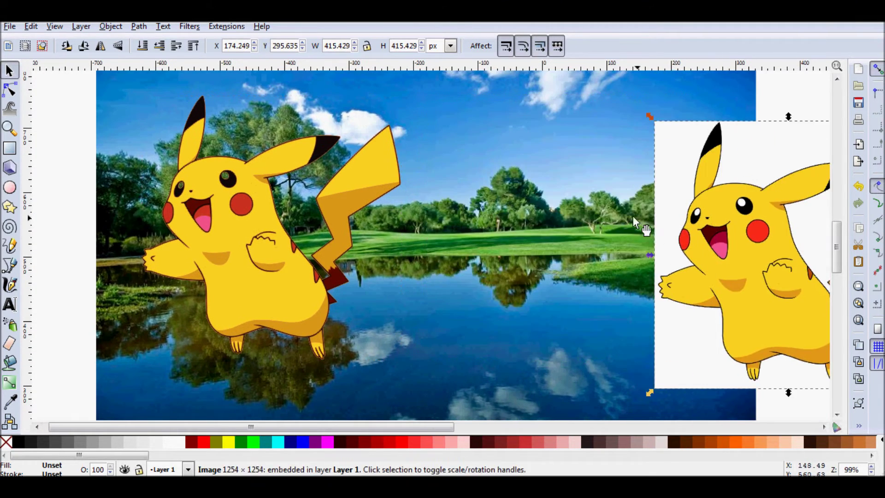
drag(632, 216, 471, 186)
drag(593, 220, 739, 251)
drag(420, 240, 671, 259)
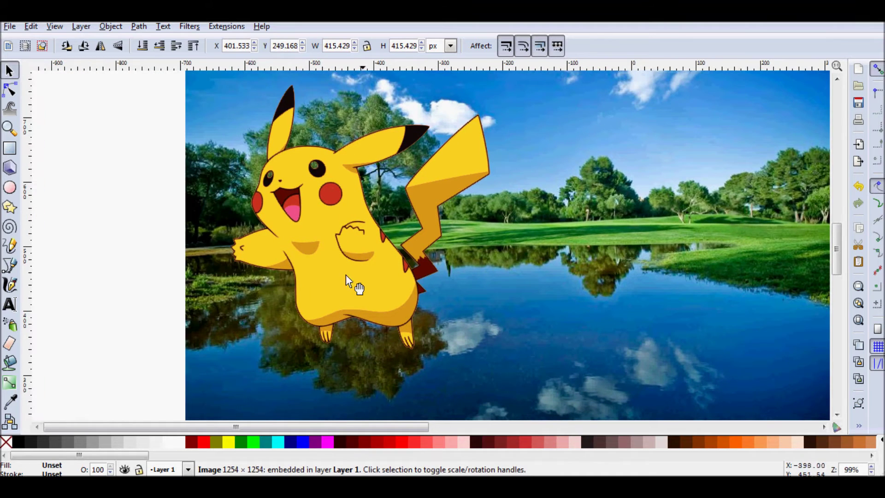
mouse_move(346, 276)
mouse_down()
mouse_move(343, 285)
mouse_move(642, 311)
mouse_move(676, 280)
mouse_move(596, 305)
mouse_move(554, 290)
mouse_up()
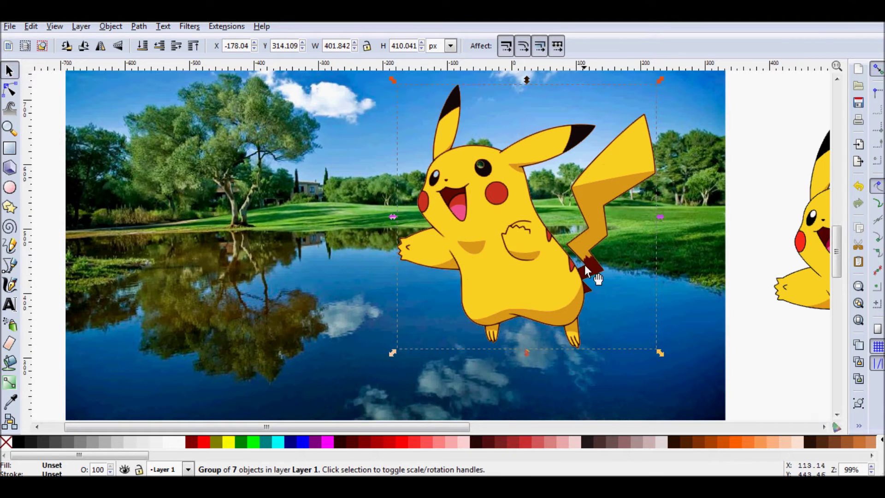
Examine the traced Pikachu's outlines and layered color edges near the tail base, body and face at several magnifications
ctrl+scroll(580, 267, up, 6)
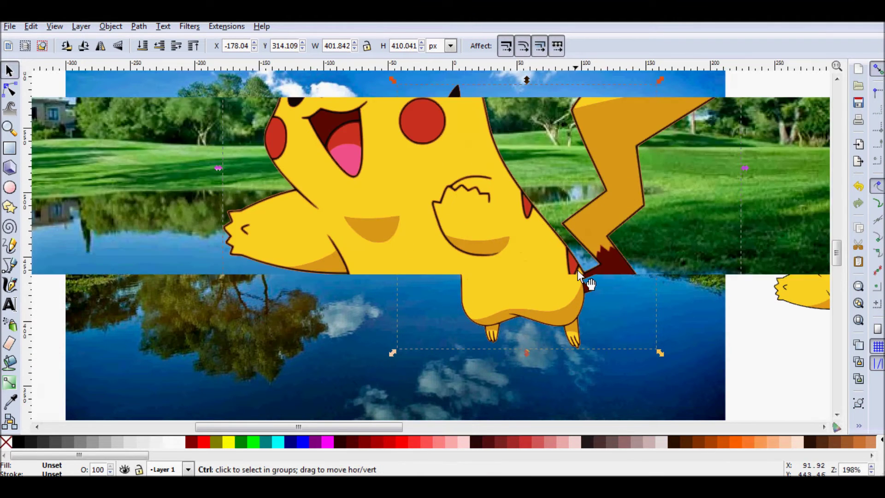
ctrl+scroll(580, 267, up, 6)
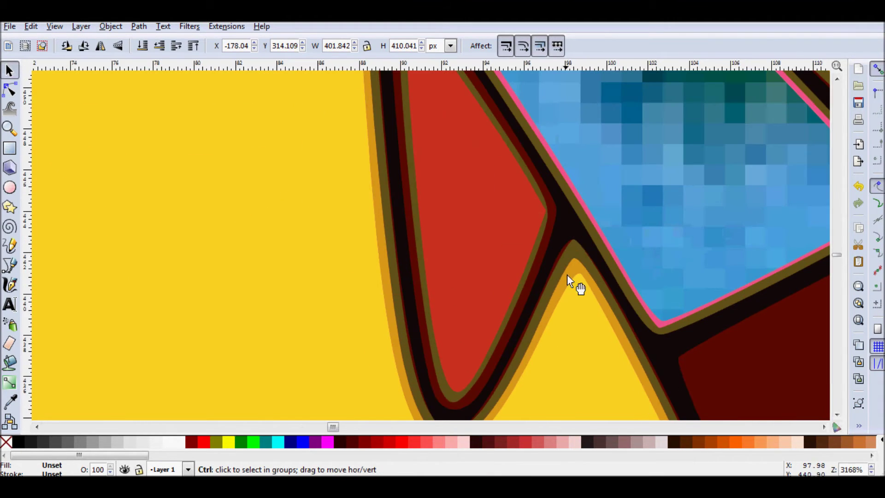
drag(545, 245, 505, 242)
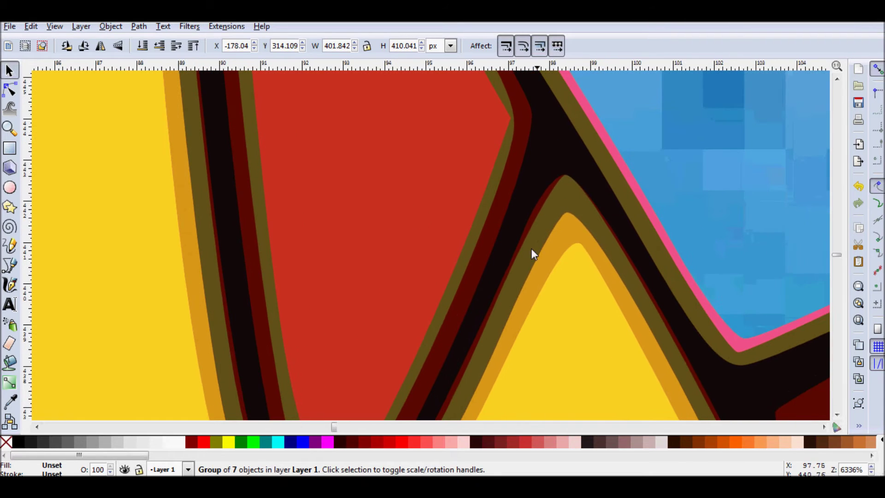
key(ctrl)
ctrl+scroll(596, 267, down, 8)
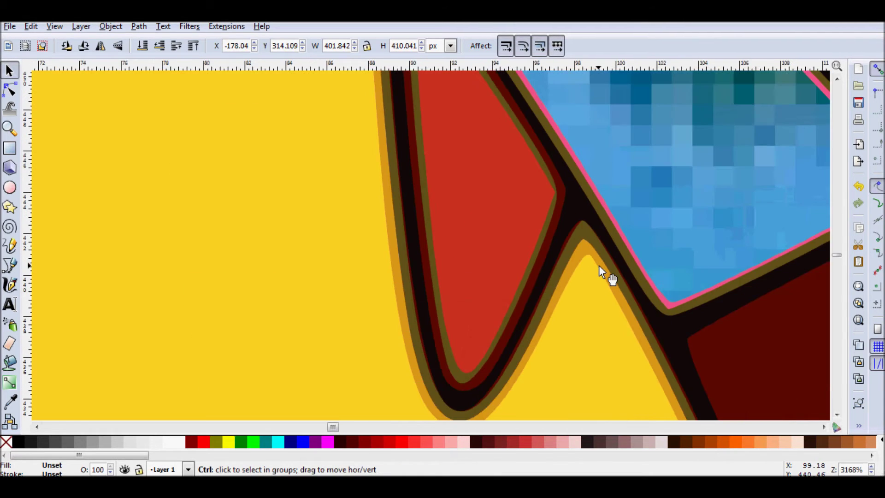
ctrl+scroll(591, 269, down, 3)
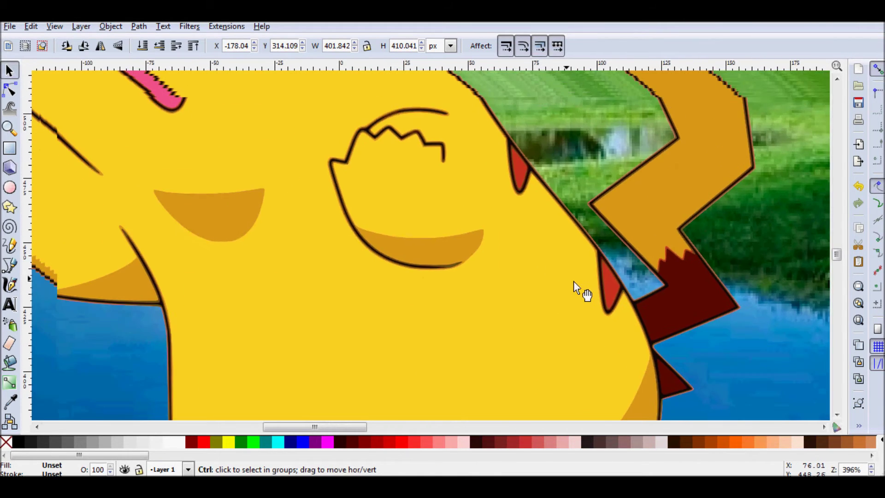
drag(456, 240, 505, 270)
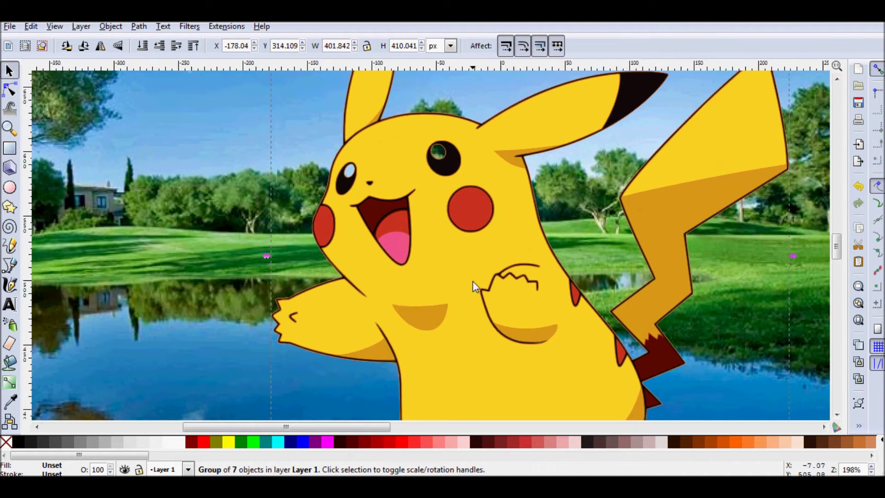
drag(625, 275, 585, 226)
ctrl+scroll(585, 310, up, 2)
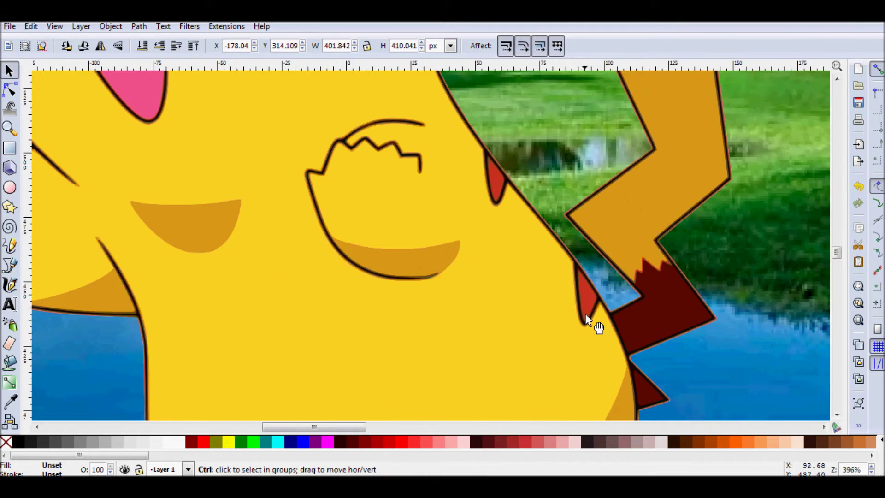
ctrl+scroll(585, 307, down, 2)
ctrl+scroll(590, 297, down, 2)
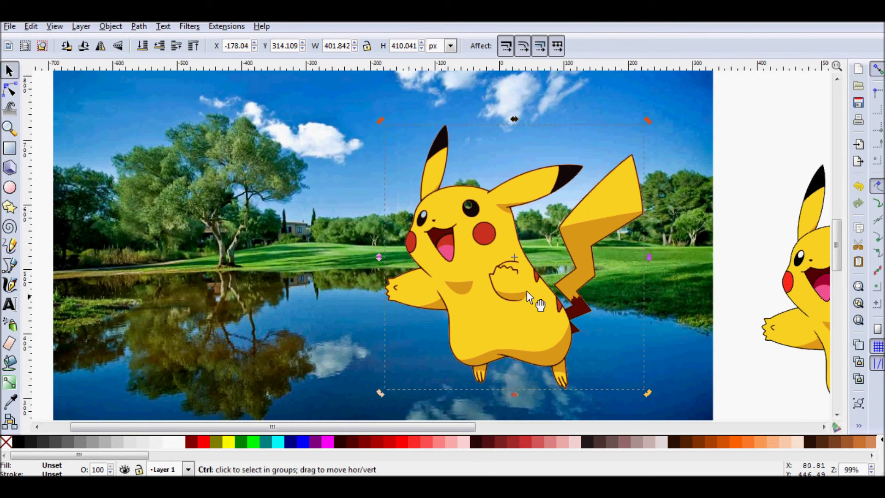
ctrl+scroll(525, 289, up, 2)
ctrl+scroll(523, 286, down, 2)
ctrl+scroll(529, 279, up, 2)
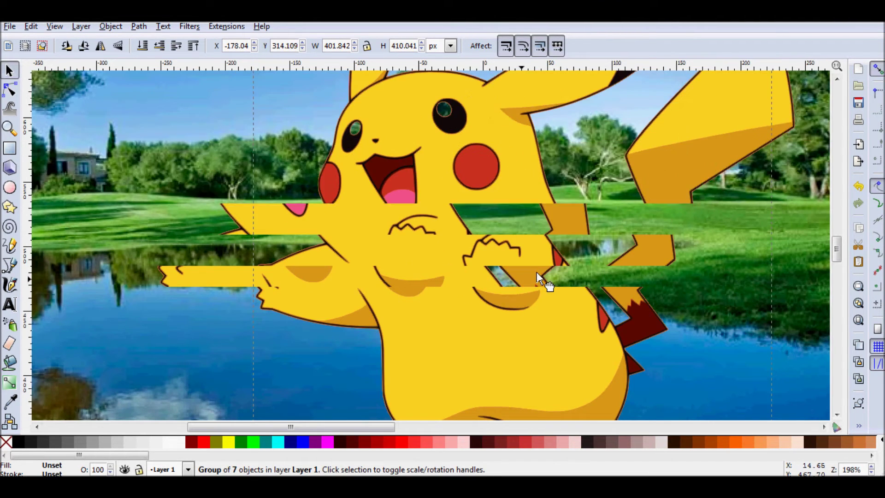
ctrl+scroll(551, 269, down, 2)
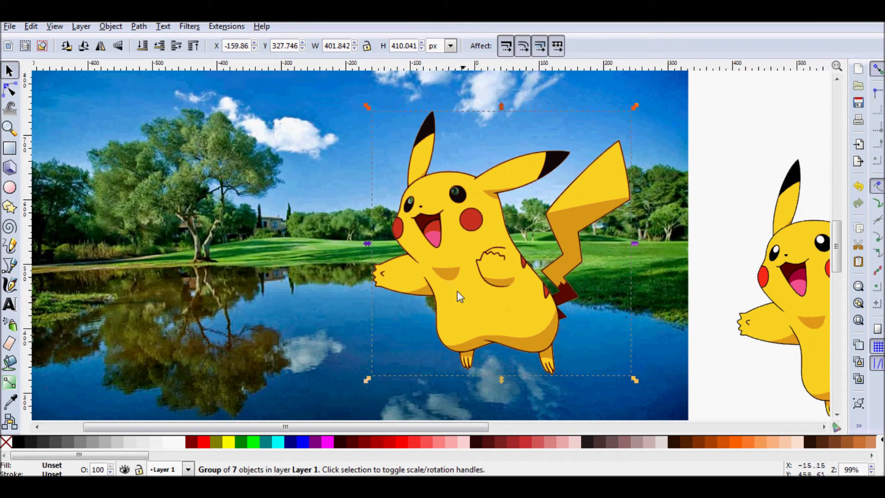
Ungroup the traced Pikachu and shift all its paths together to about X -219.5, Y 324.7 px
right_click(466, 278)
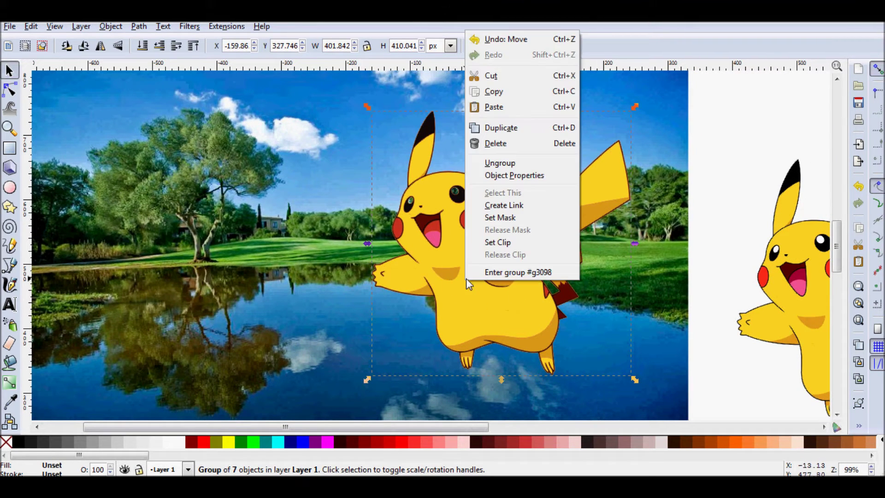
click(501, 164)
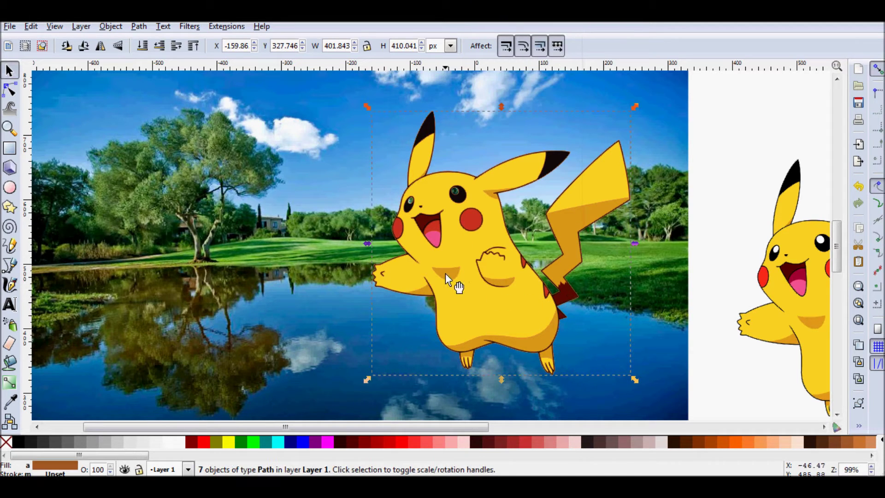
drag(444, 276, 405, 286)
click(289, 285)
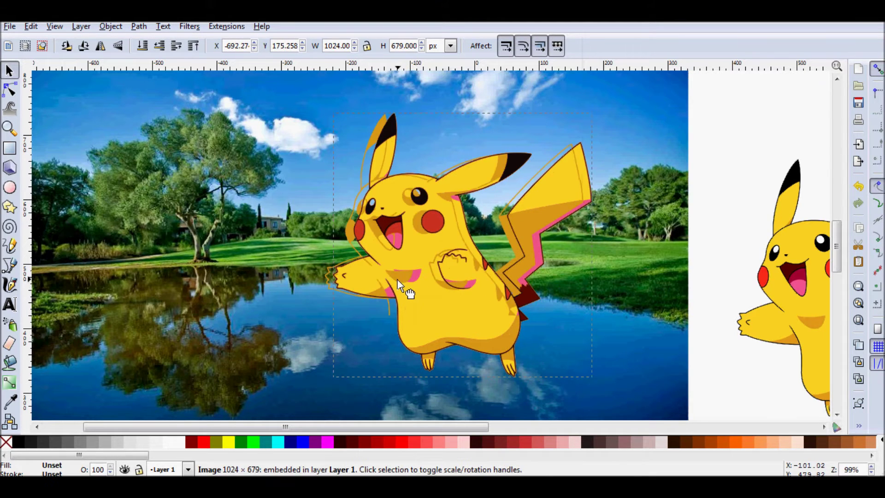
Try relocating the dark orange shading path over the tree and filling it bright green, undoing both changes
mouse_move(397, 280)
mouse_down()
mouse_move(278, 256)
mouse_move(292, 212)
mouse_move(168, 250)
mouse_up()
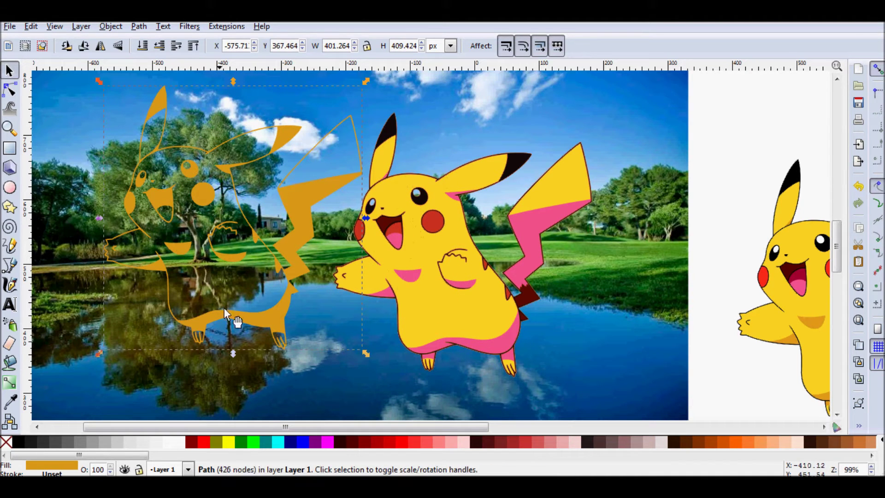
key(ctrl+z)
click(255, 444)
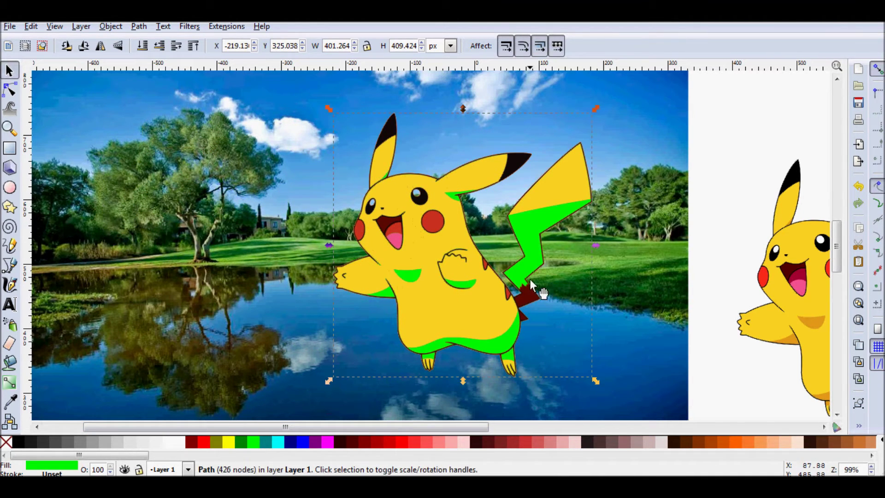
drag(589, 254, 567, 283)
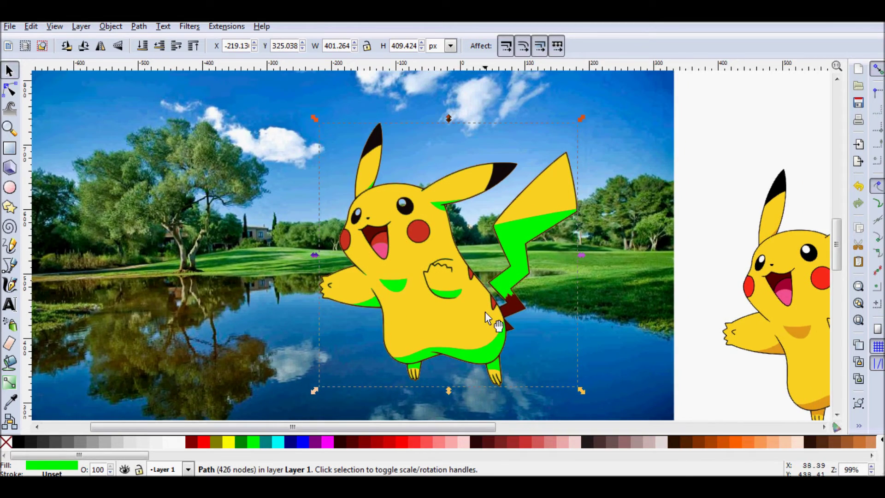
drag(485, 311, 529, 302)
key(ctrl+z)
Select all the ungrouped paths of the traced Pikachu on the landscape photo
drag(464, 295, 485, 287)
scroll(471, 283, up, 2)
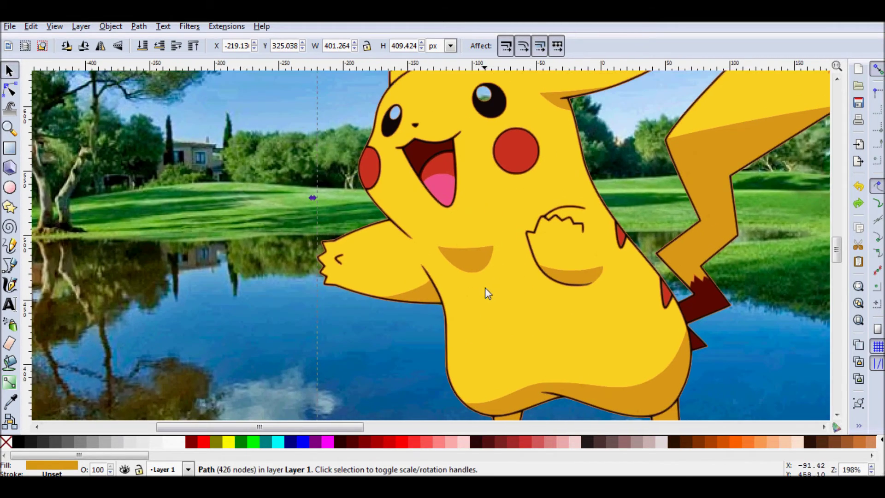
scroll(454, 270, down, 2)
scroll(476, 275, up, 2)
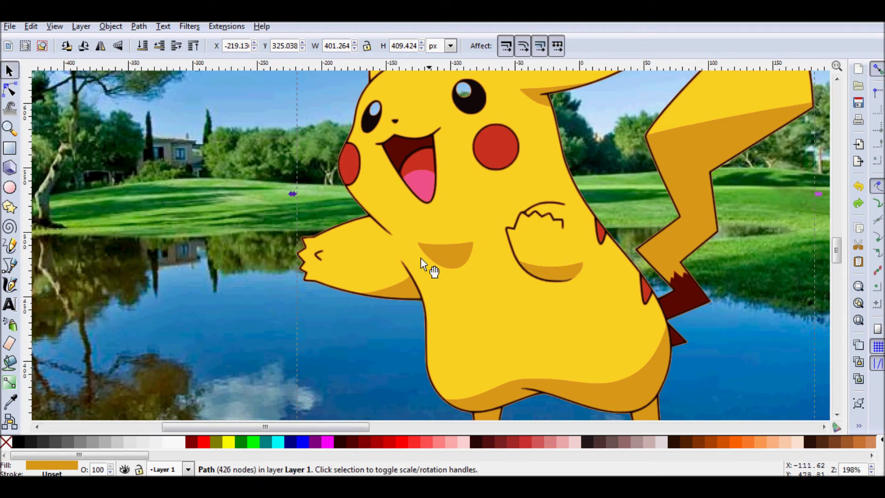
scroll(479, 255, down, 4)
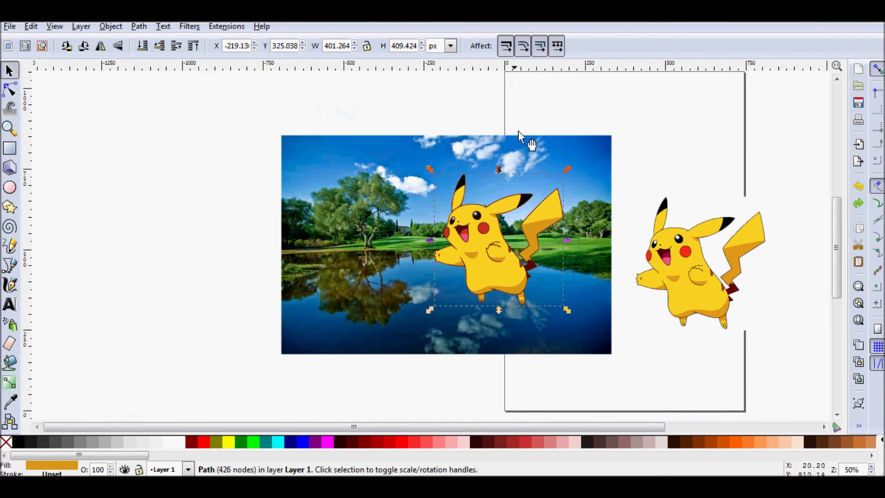
drag(411, 89, 559, 322)
scroll(494, 281, up, 4)
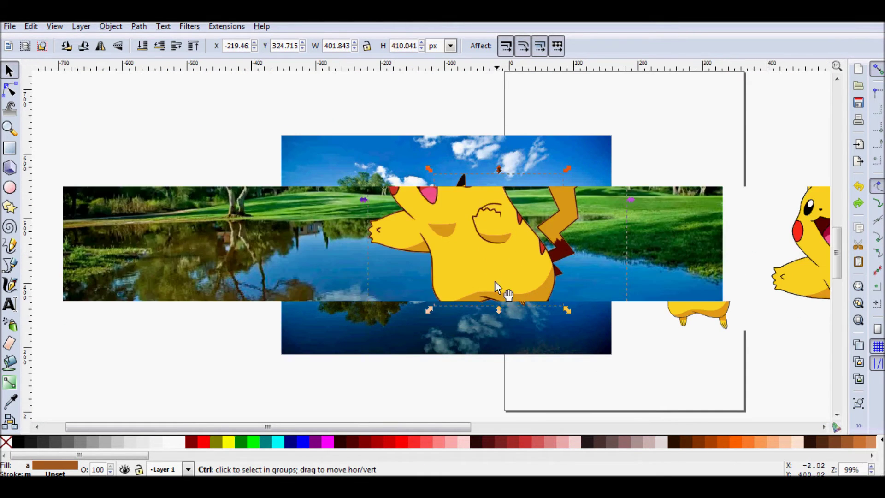
scroll(445, 279, up, 1)
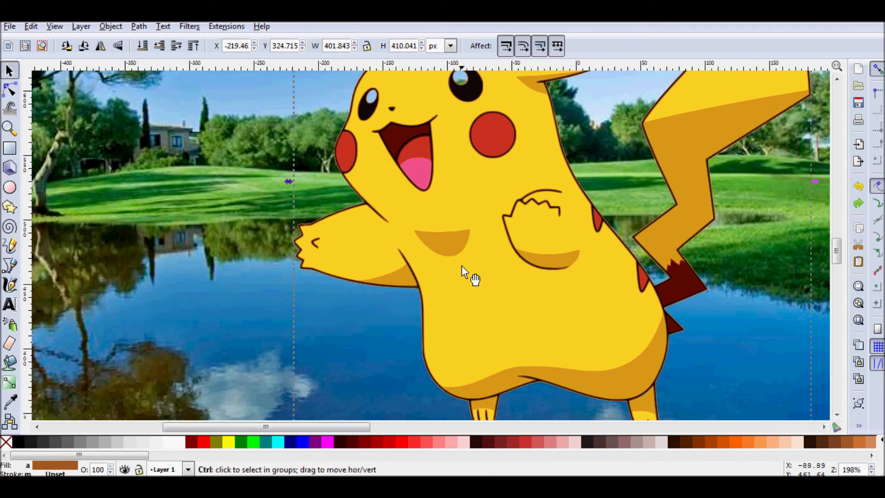
scroll(465, 279, up, 1)
Select the nodes of the dark orange chest shading and move them onto the raised paw at about X -23, Y 491 px
drag(463, 274, 466, 303)
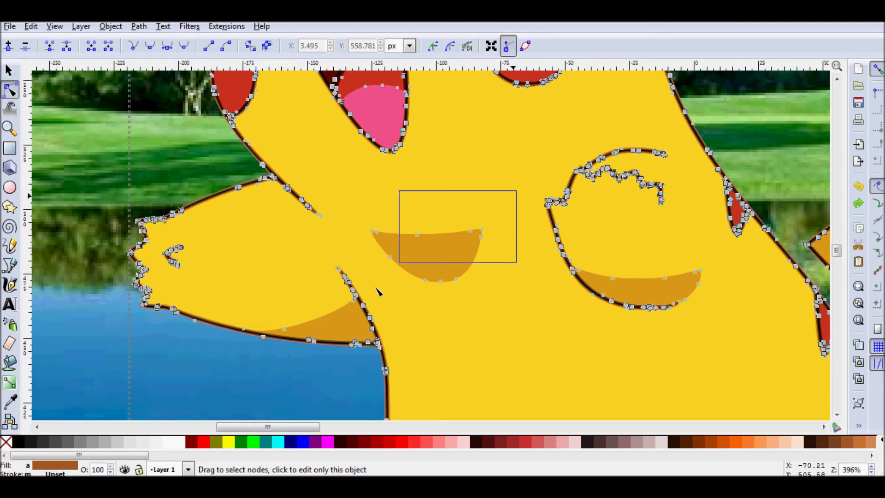
drag(377, 293, 369, 291)
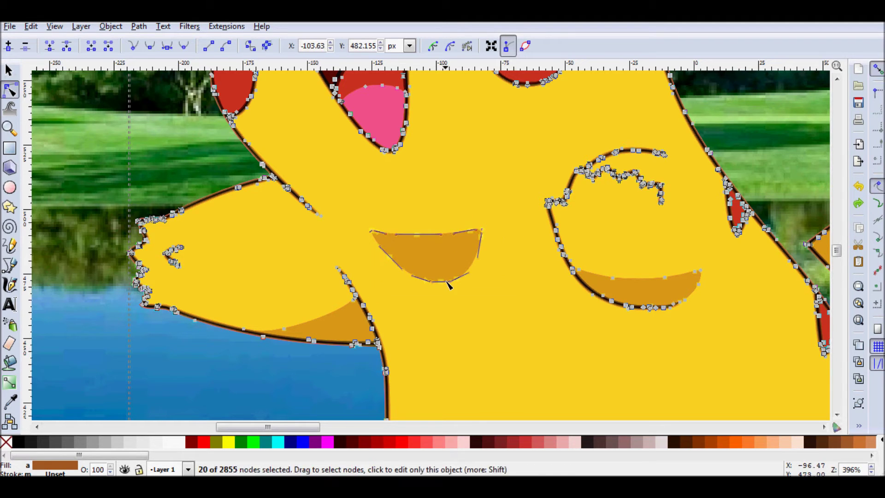
drag(444, 262, 424, 229)
drag(633, 250, 643, 253)
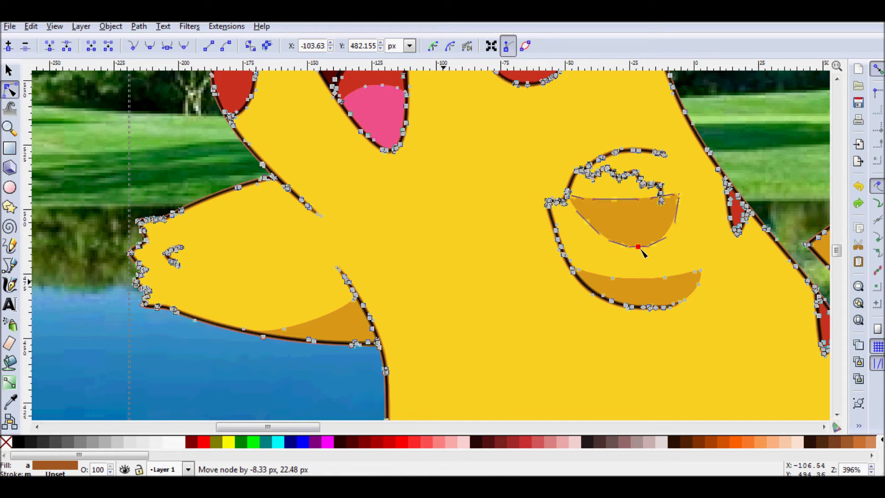
scroll(655, 262, down, 4)
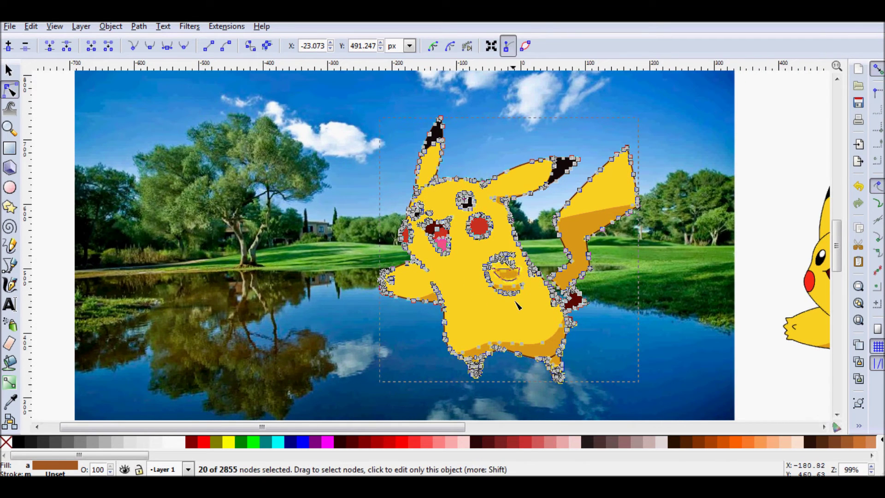
Deselect the traced Pikachu's paths and undo the move of the chest shading nodes
scroll(518, 303, right, 3)
click(10, 70)
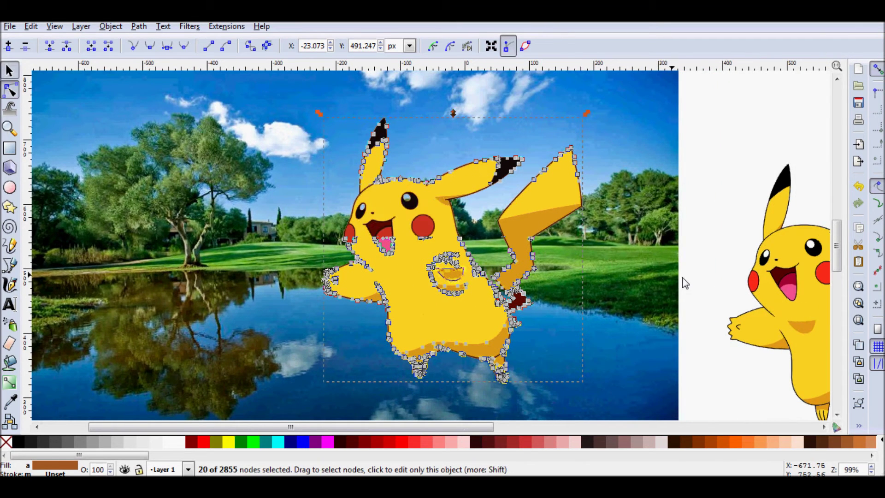
click(684, 279)
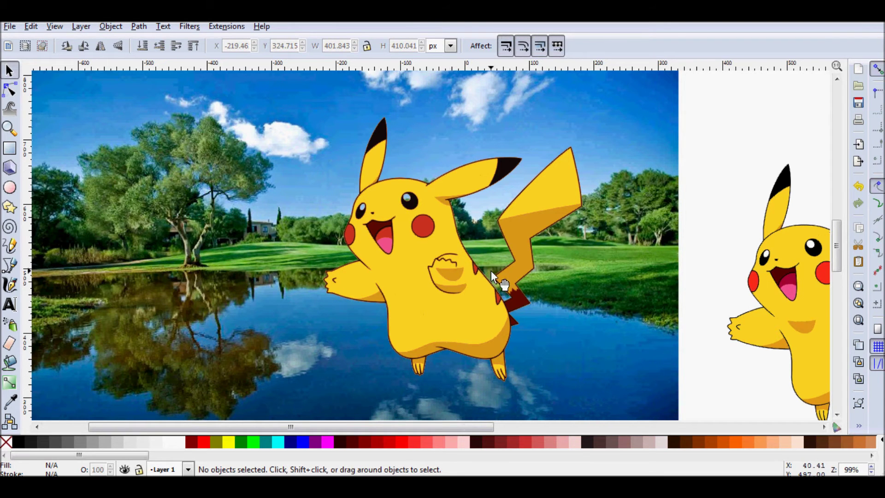
drag(490, 270, 433, 259)
drag(677, 312, 657, 315)
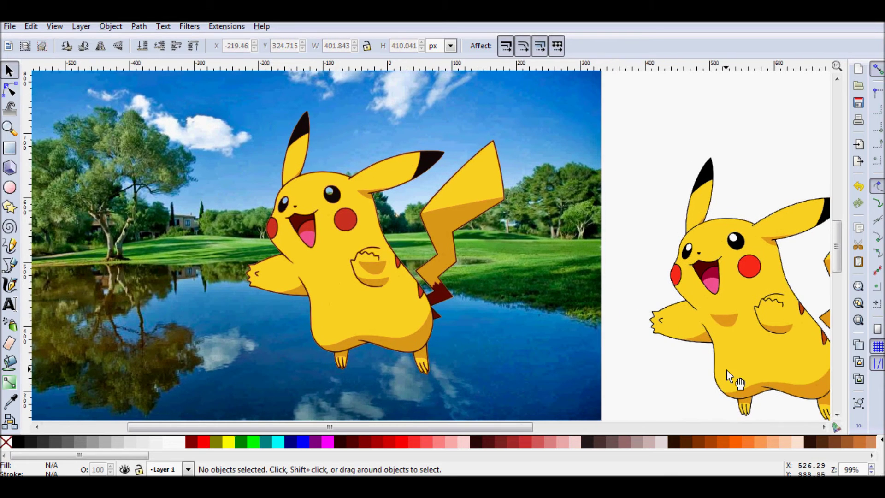
scroll(602, 288, left, 2)
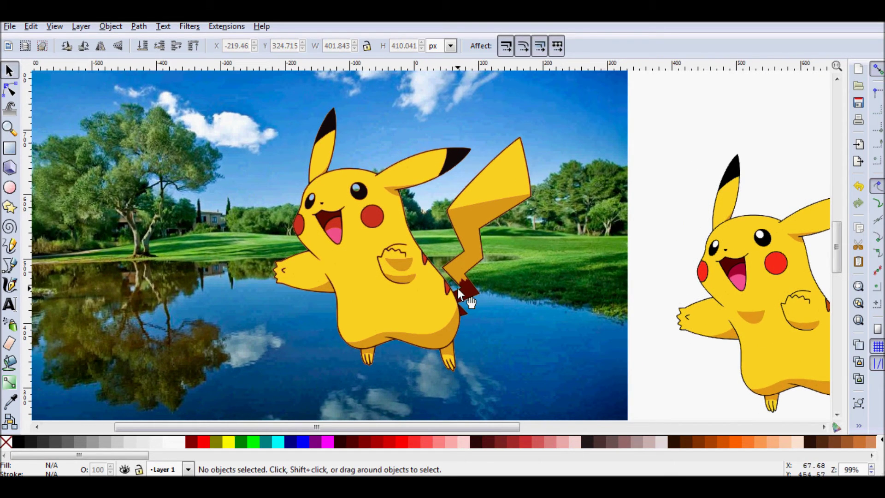
scroll(449, 256, left, 1)
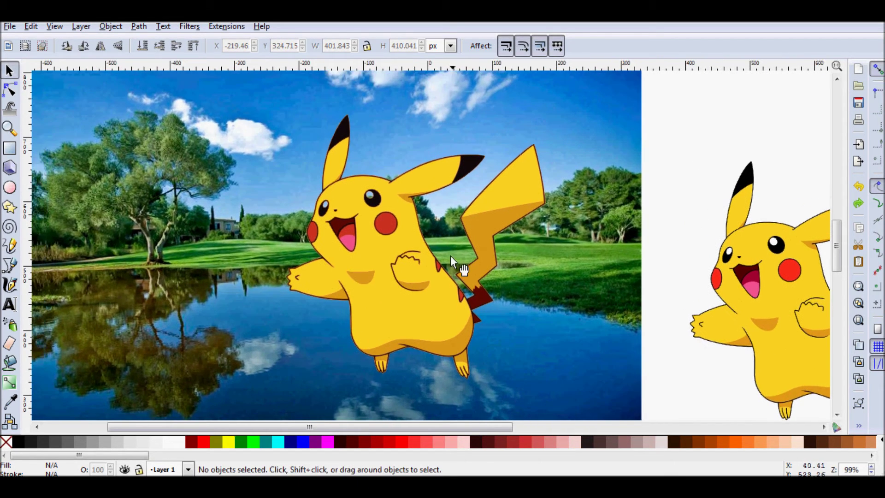
Select all paths of the traced Pikachu, shrink them to about 148 × 151 px and move them onto the grassy bank at about X 76.5, Y 454 px
scroll(437, 261, down, 2)
scroll(460, 255, up, 1)
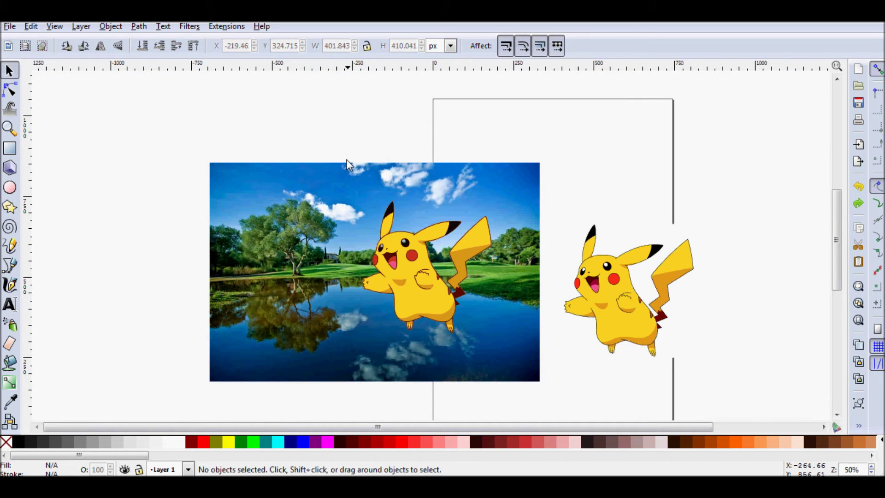
drag(331, 116, 513, 358)
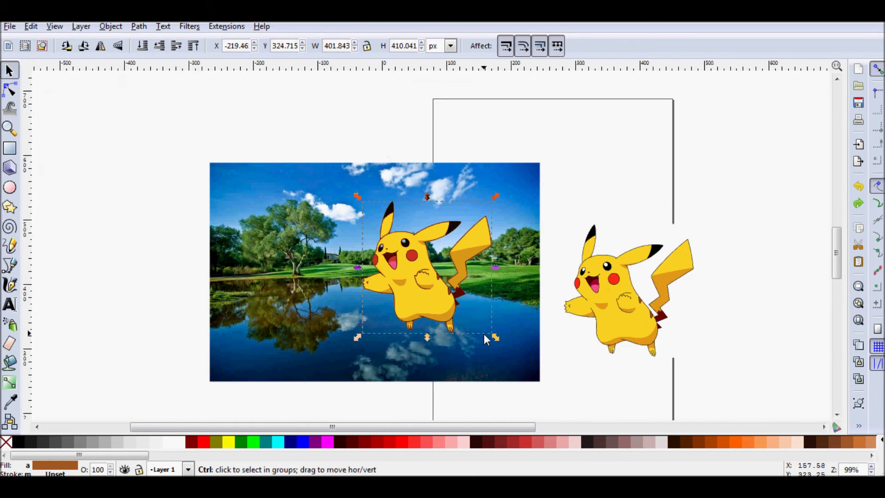
scroll(510, 303, up, 2)
drag(525, 84, 385, 250)
drag(320, 303, 508, 219)
Scale the traced Pikachu on the bank down to about 87 × 89 px and deselect it
drag(547, 163, 506, 218)
key(ctrl+z)
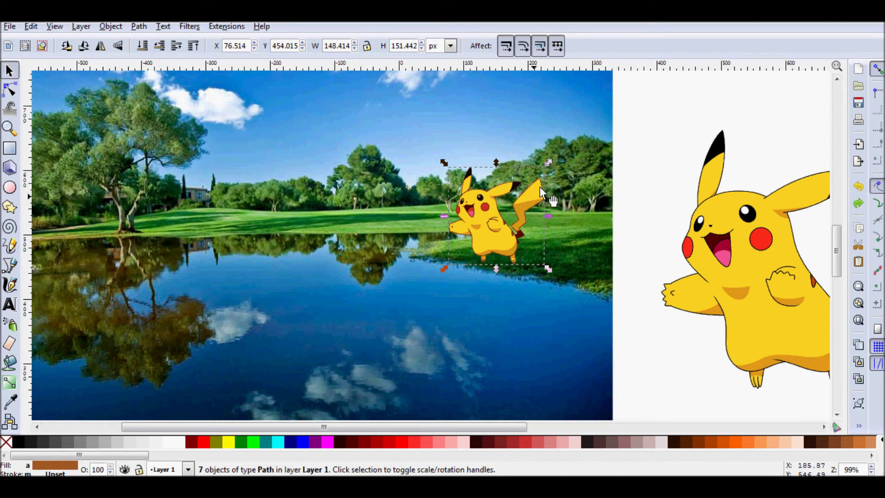
drag(548, 163, 528, 206)
scroll(528, 206, down, 2)
click(553, 254)
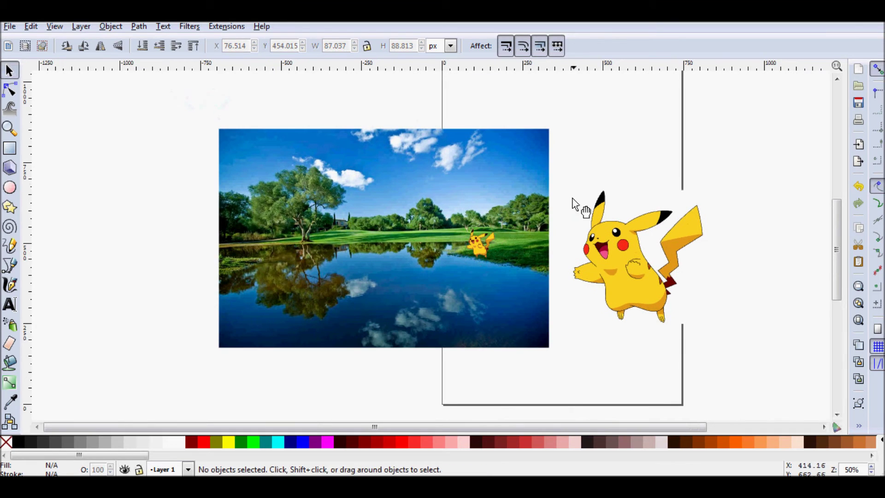
Examine the small Pikachu's face up close, especially the eye highlights against the grass behind it
scroll(570, 227, up, 1)
scroll(479, 258, up, 6)
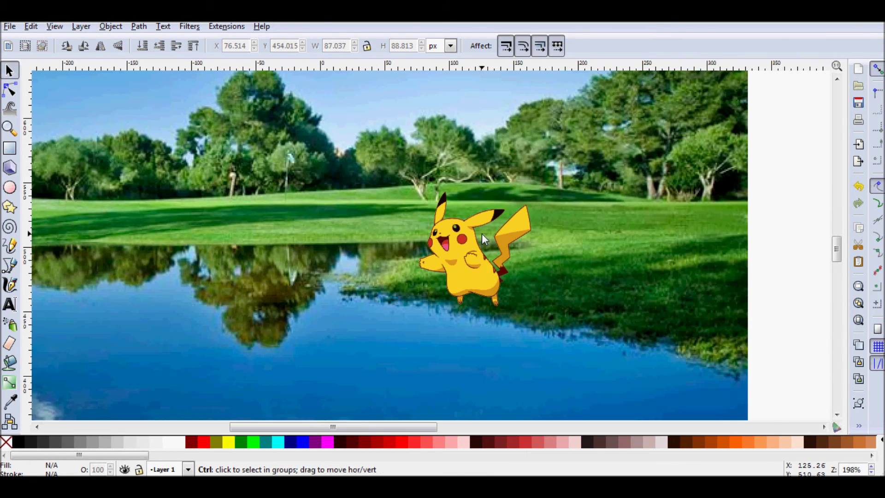
scroll(497, 258, up, 4)
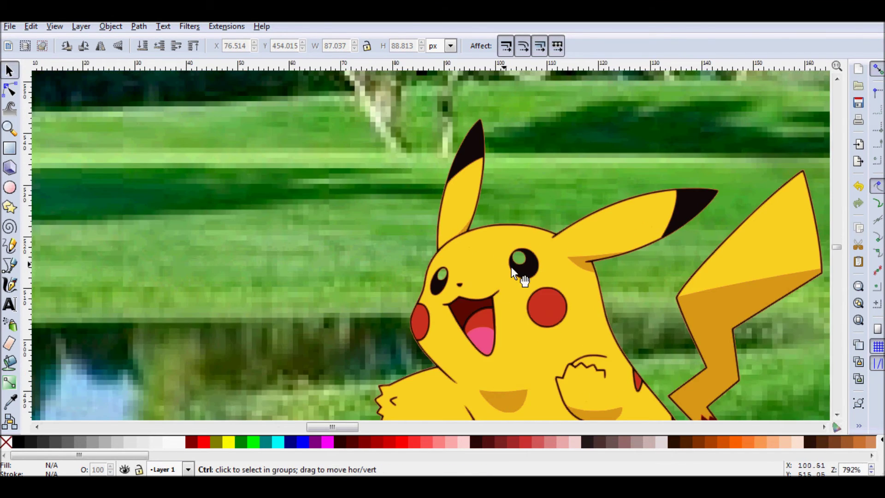
drag(533, 248, 525, 200)
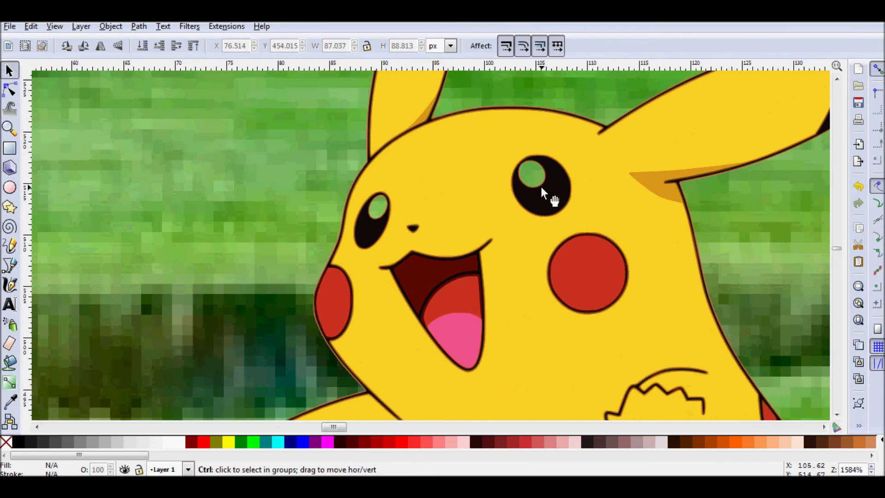
scroll(413, 203, down, 4)
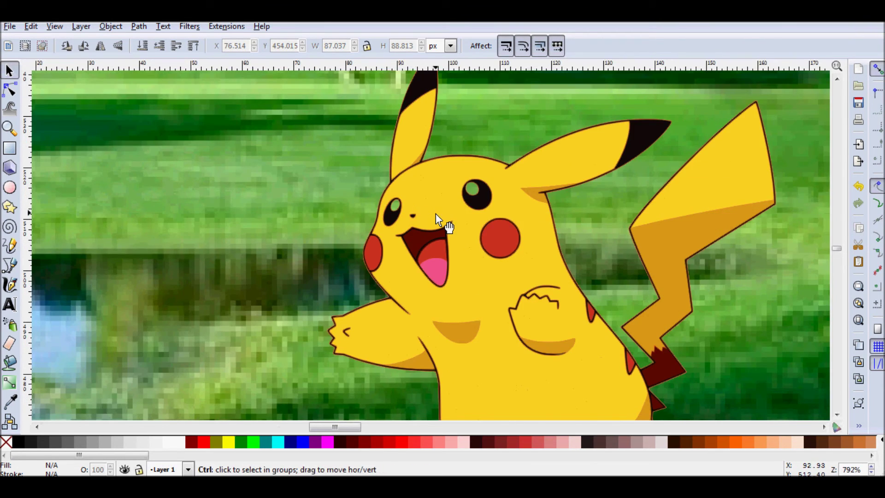
scroll(435, 214, up, 4)
scroll(465, 228, up, 1)
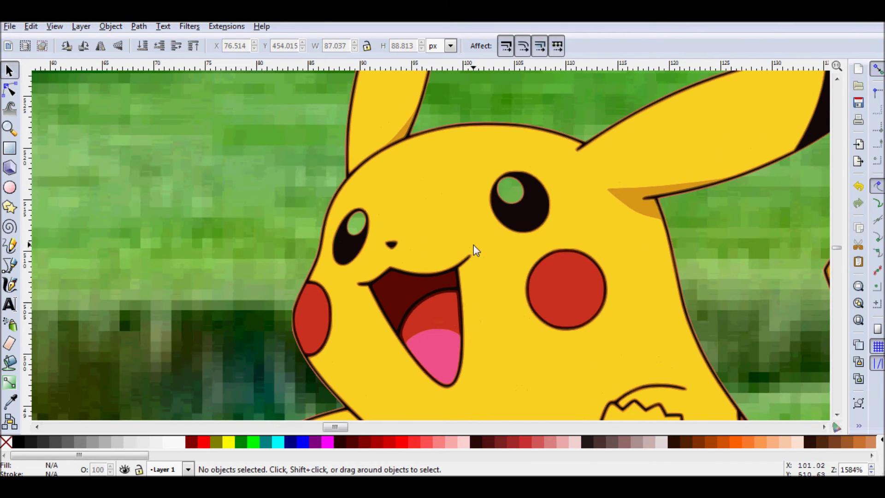
drag(481, 244, 469, 228)
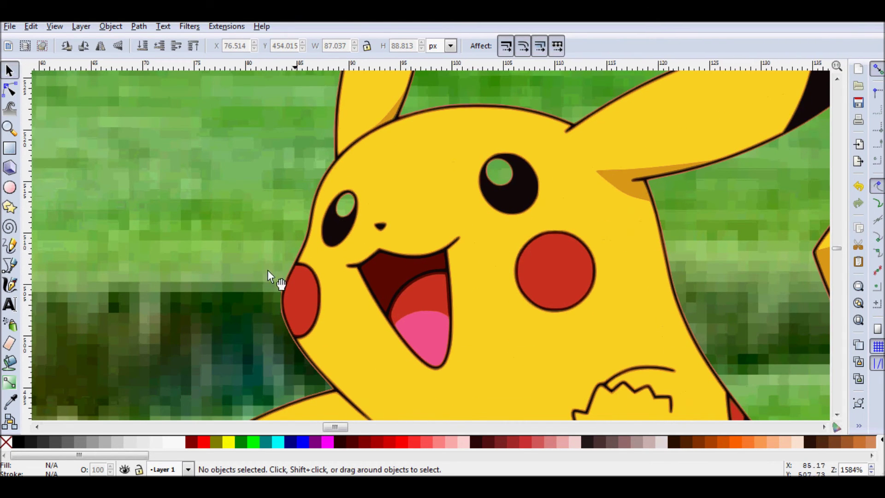
scroll(235, 276, down, 8)
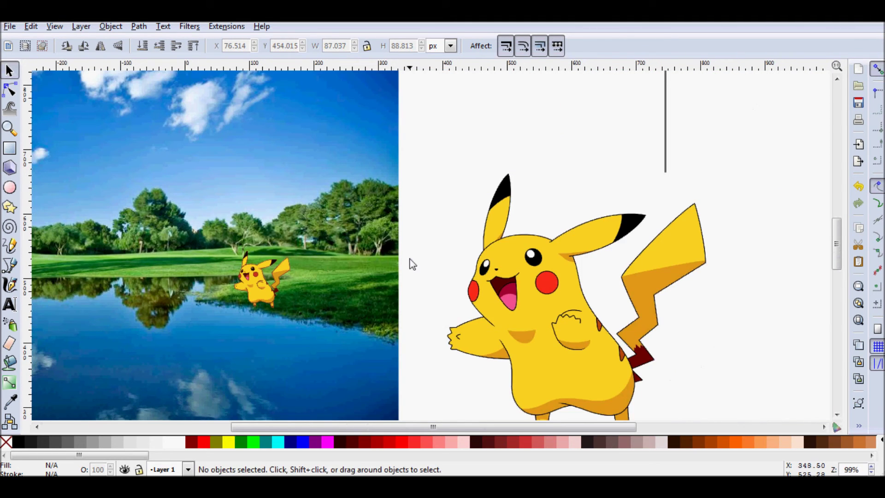
Shift the original Pikachu image farther from the photo and move the traced paths onto the blank page at about X 415, Y 435 px
drag(452, 230, 716, 249)
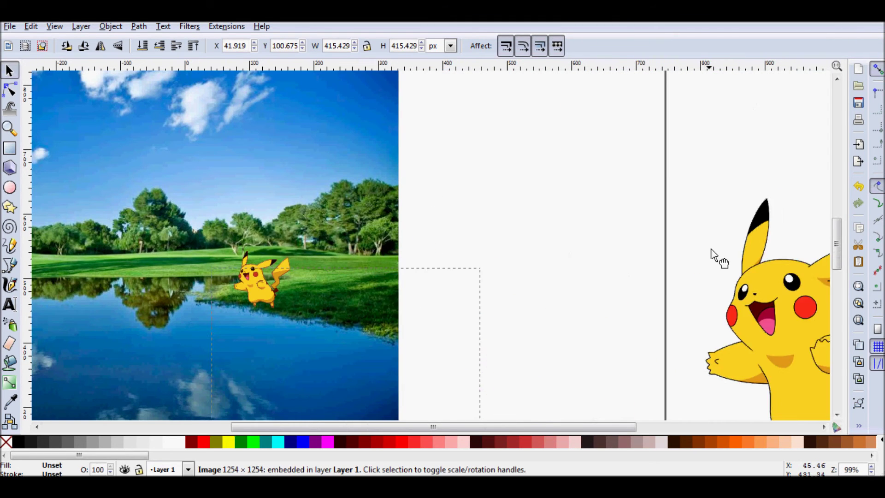
drag(486, 204, 240, 318)
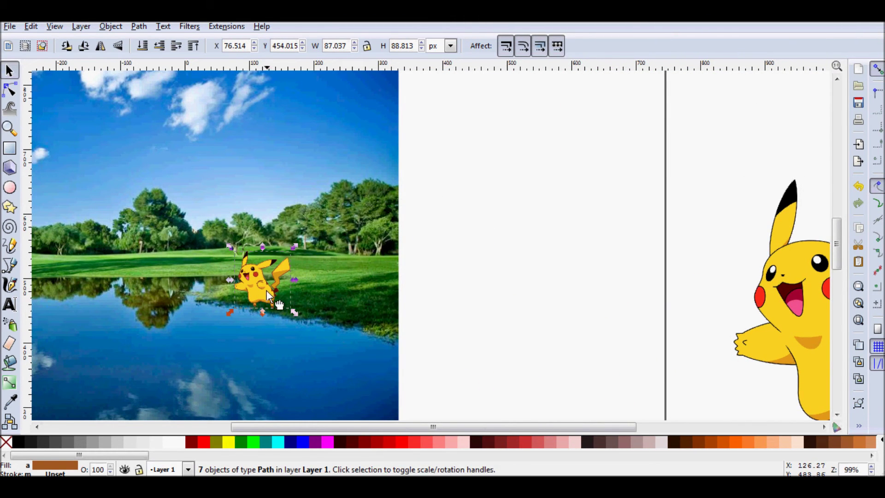
drag(267, 289, 491, 305)
scroll(505, 336, up, 5)
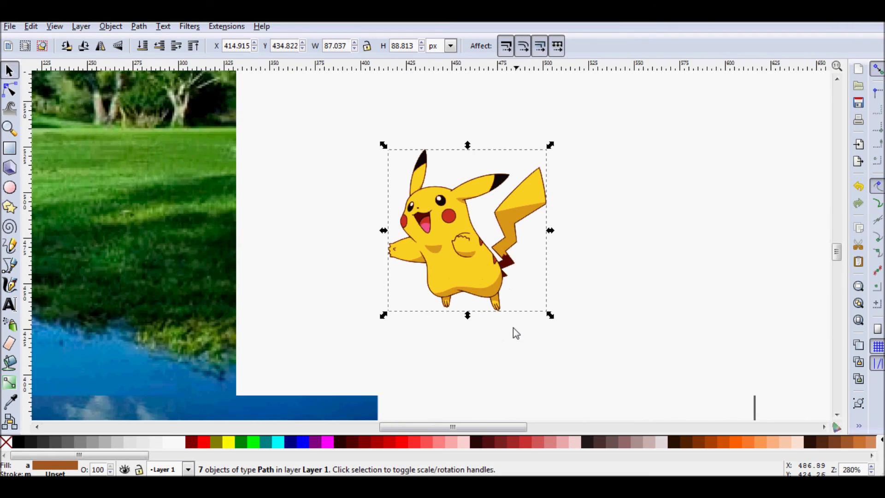
Bucket-fill the highlight areas in both of the traced Pikachu's eyes and recolor the two new fills white
click(10, 365)
scroll(439, 267, up, 2)
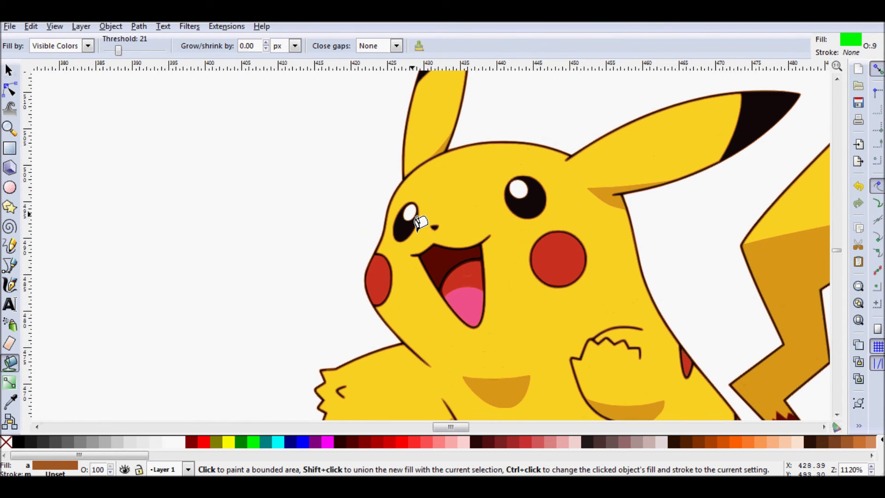
click(415, 216)
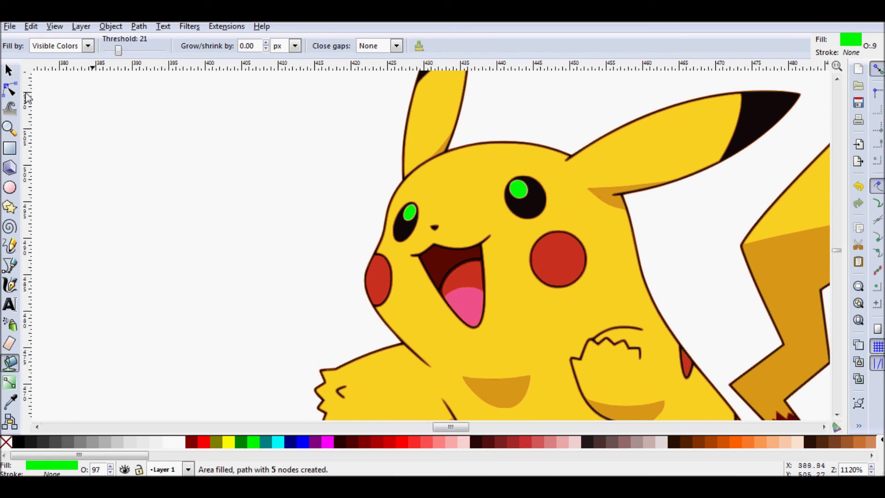
click(9, 69)
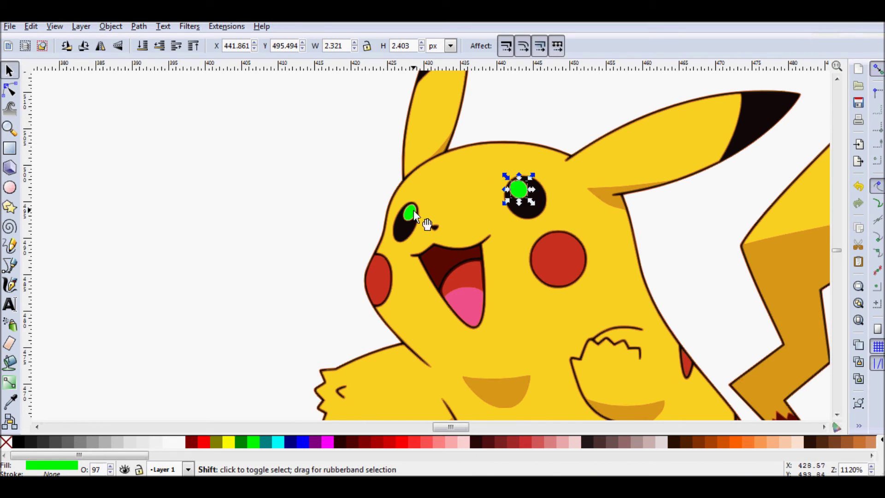
click(182, 441)
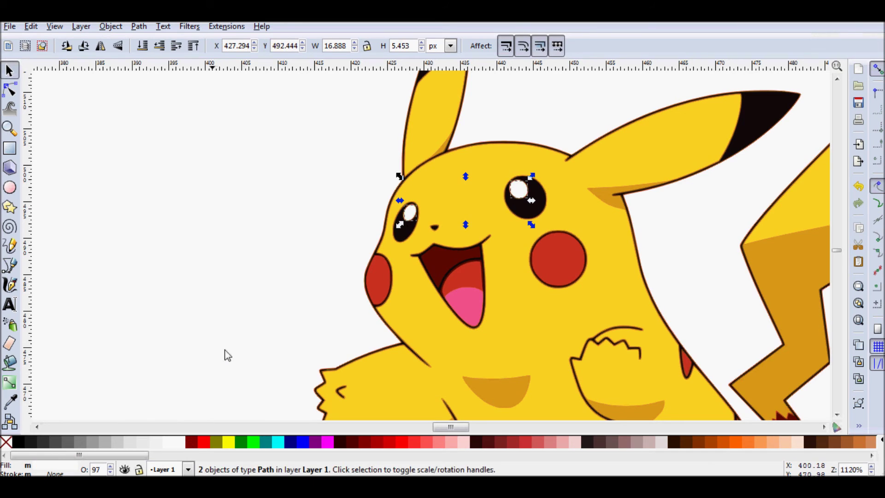
Select the traced Pikachu together with its eye fills and move them back onto the grassy bank at about X 95.6, Y 446.3 px
scroll(266, 275, down, 1)
scroll(267, 272, down, 3)
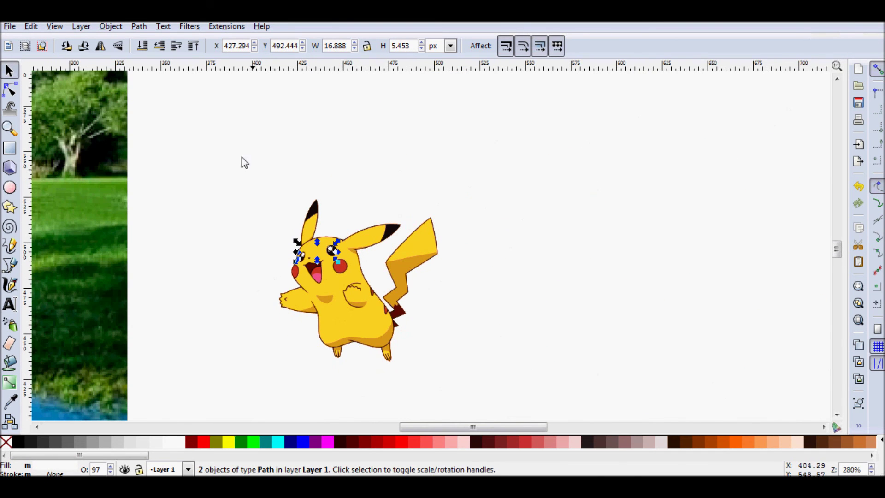
click(532, 153)
drag(532, 153, 190, 411)
drag(302, 276, 181, 271)
drag(389, 269, 641, 268)
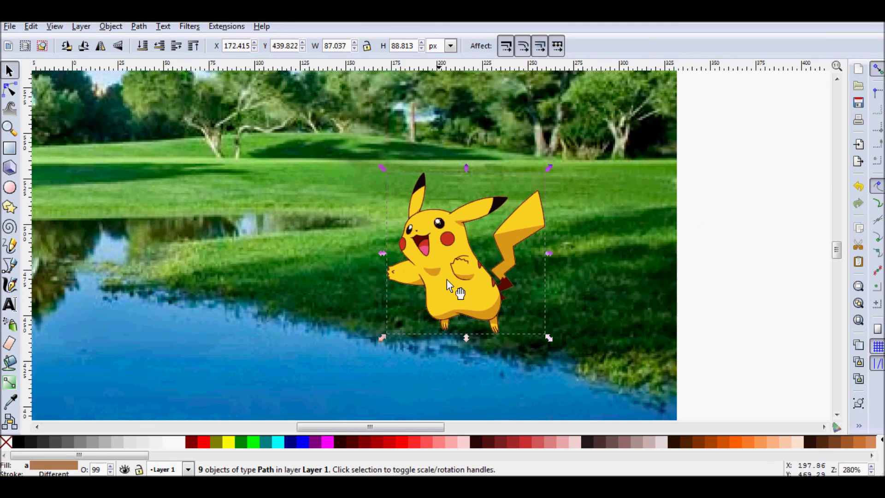
drag(446, 280, 290, 222)
Examine the white eye highlights up close, then deselect the Pikachu and review the whole landscape composition
scroll(288, 224, up, 4)
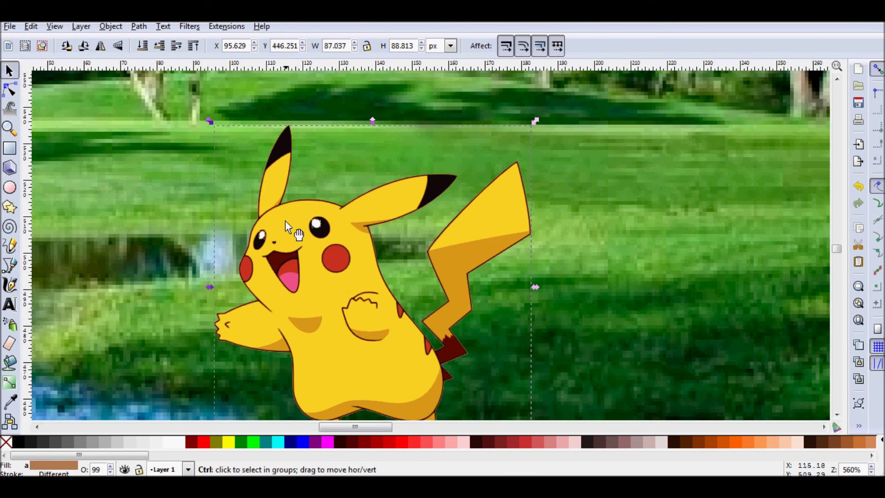
drag(300, 257, 353, 239)
scroll(320, 229, up, 2)
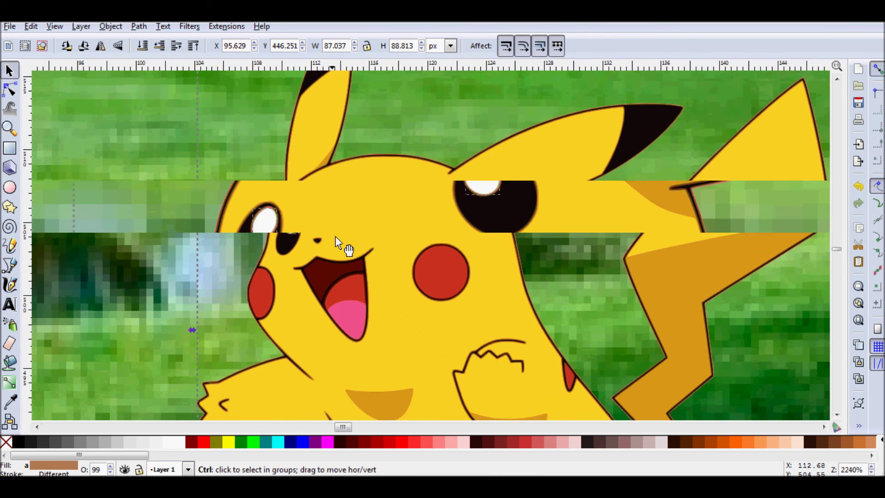
scroll(342, 229, down, 2)
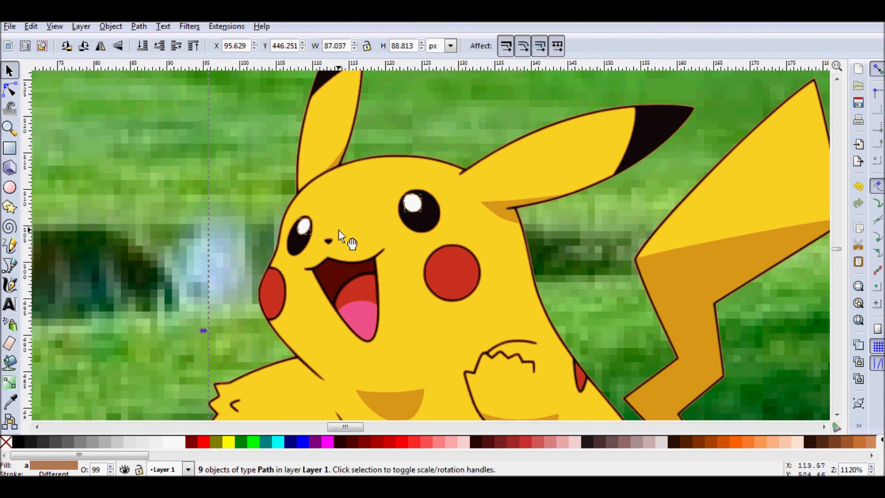
scroll(461, 250, down, 4)
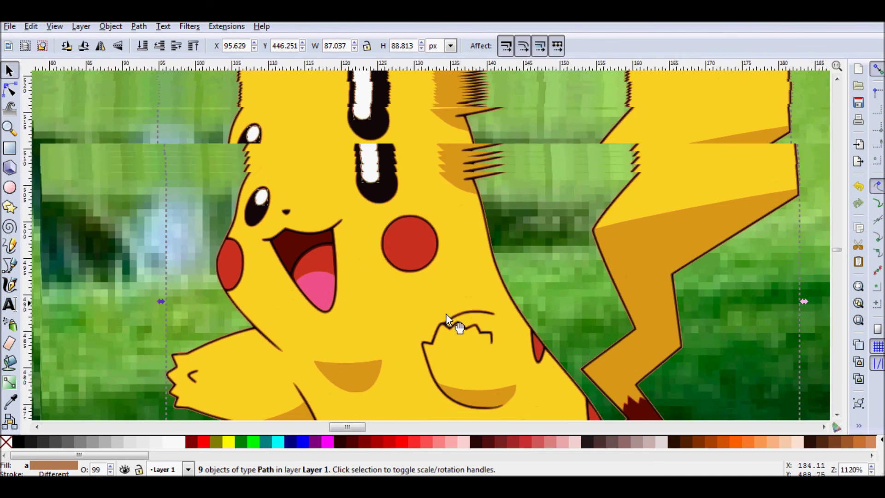
scroll(461, 262, down, 4)
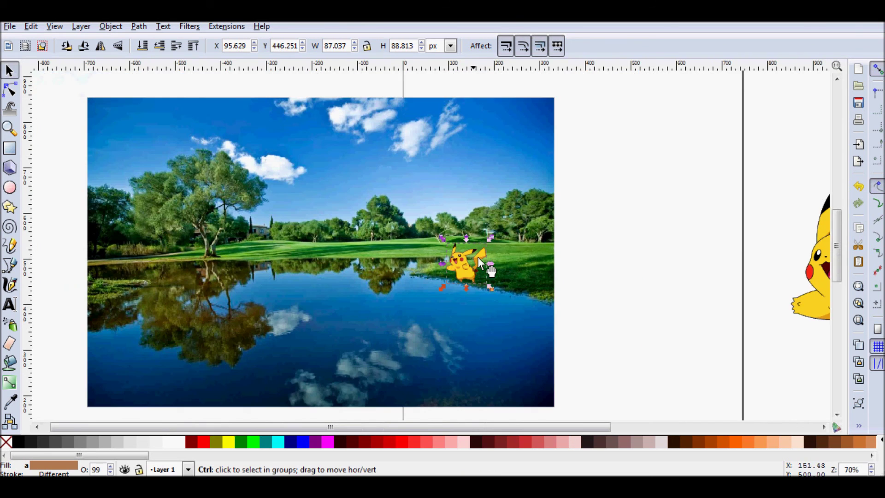
click(640, 257)
drag(639, 251, 708, 253)
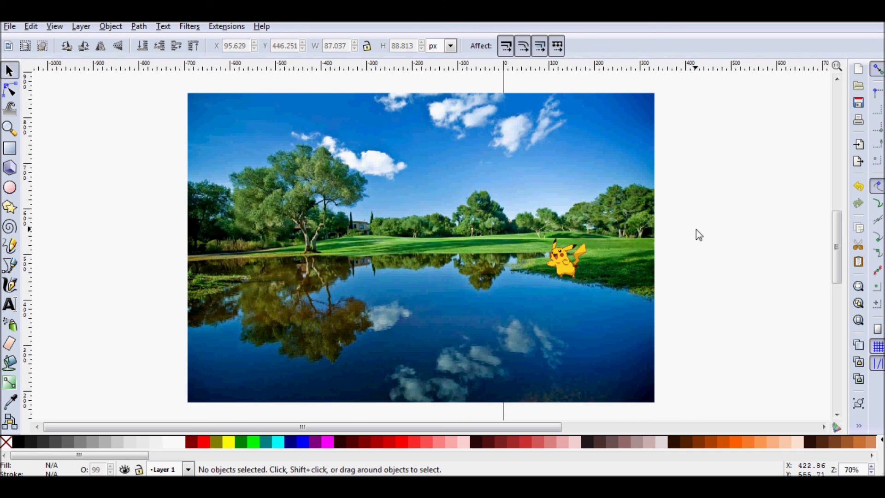
mouse_move(697, 227)
mouse_down()
mouse_move(689, 230)
mouse_move(702, 223)
mouse_up()
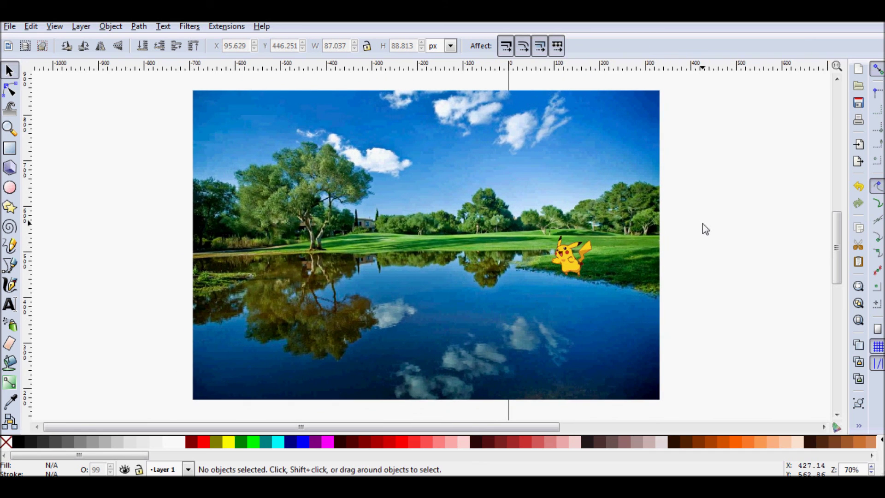